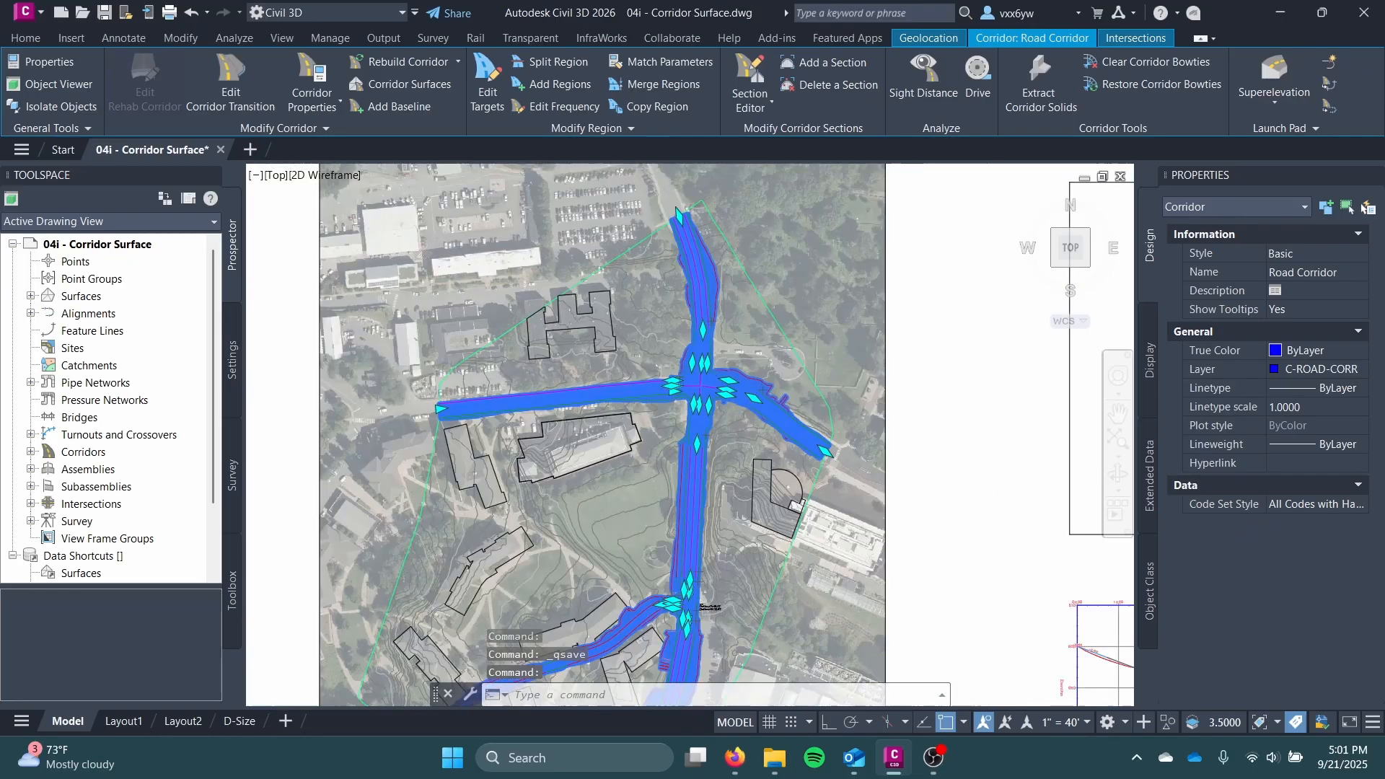
Step: Examine the selected road corridor along its branches and around its intersections
scroll(565, 433, "down", 2)
scroll(569, 348, "up", 5)
mouse_move(569, 347)
middle_mouse_down()
mouse_move(625, 251)
mouse_move(668, 238)
mouse_move(669, 287)
middle_mouse_up()
scroll(625, 253, "down", 6)
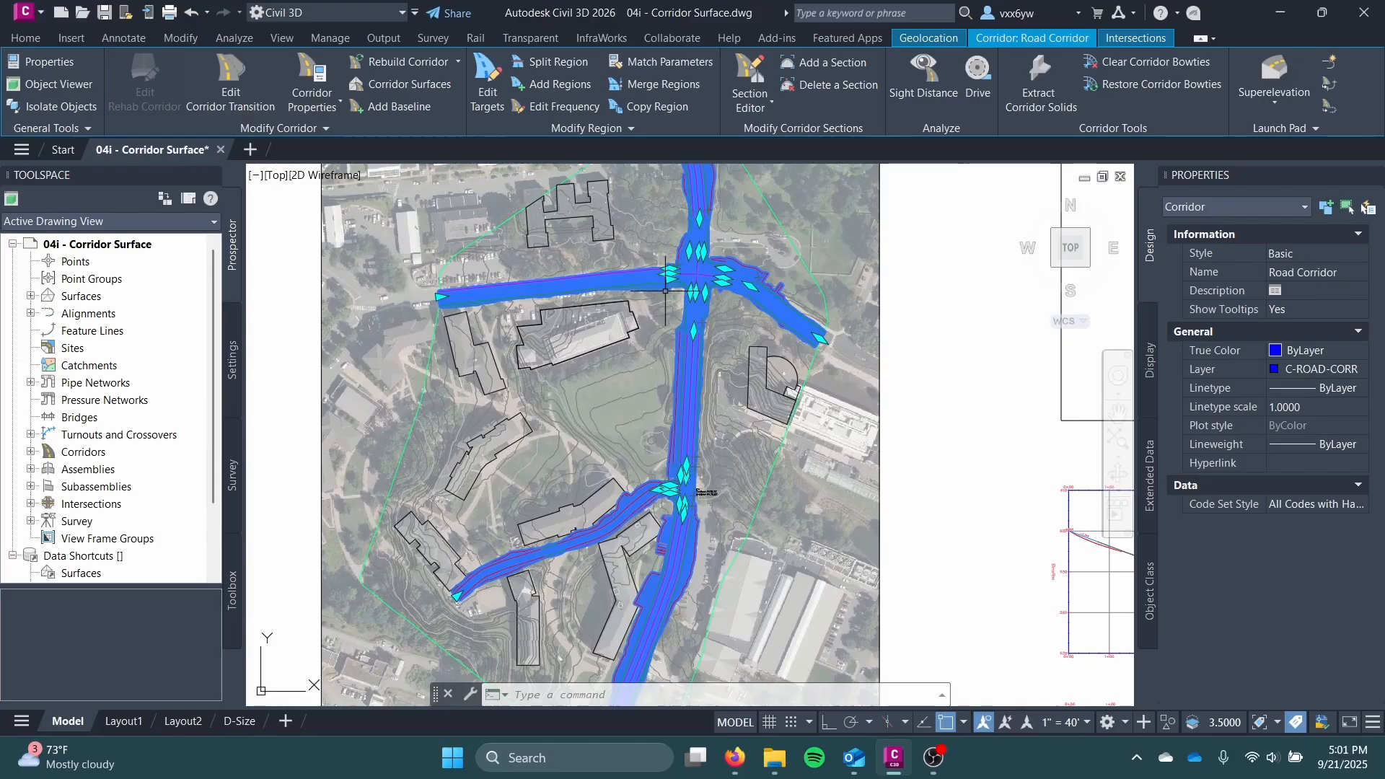
scroll(668, 288, "up", 3)
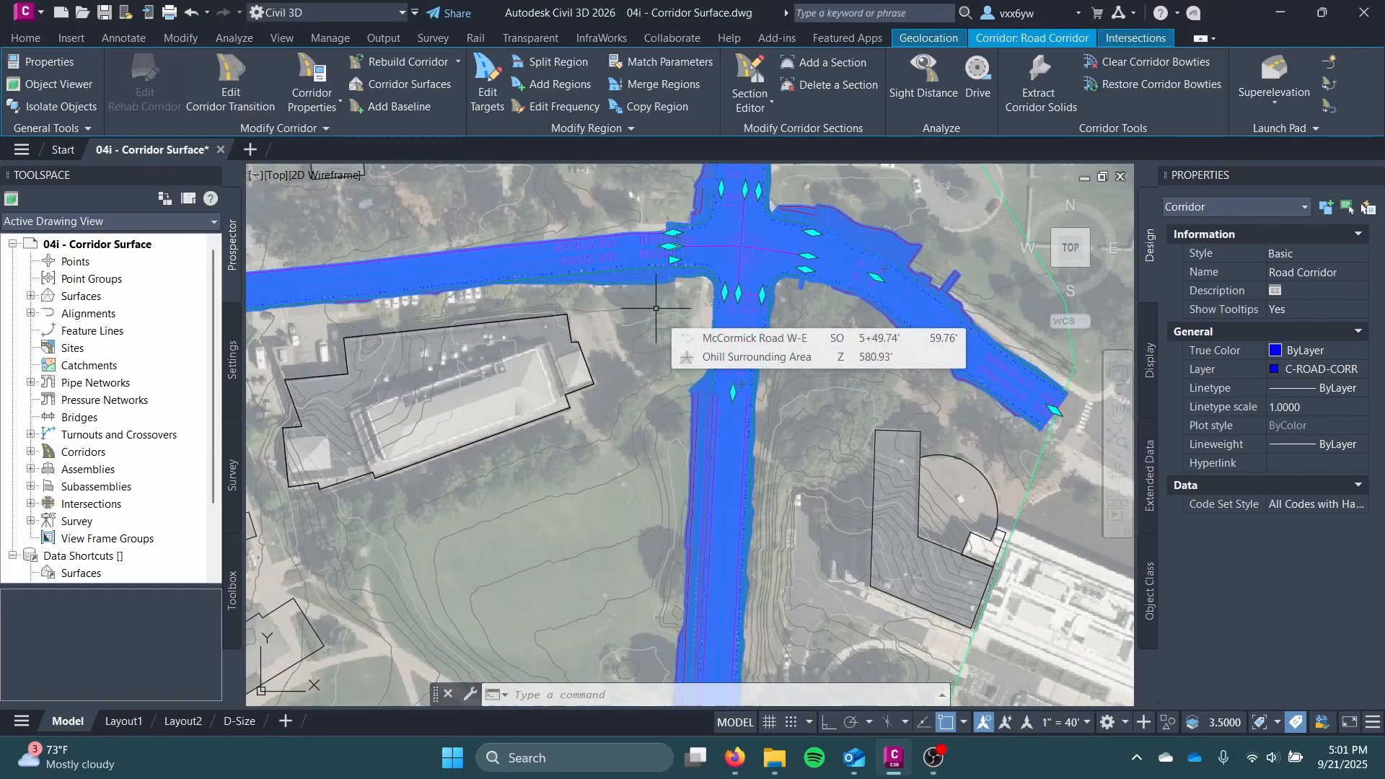
scroll(656, 308, "down", 2)
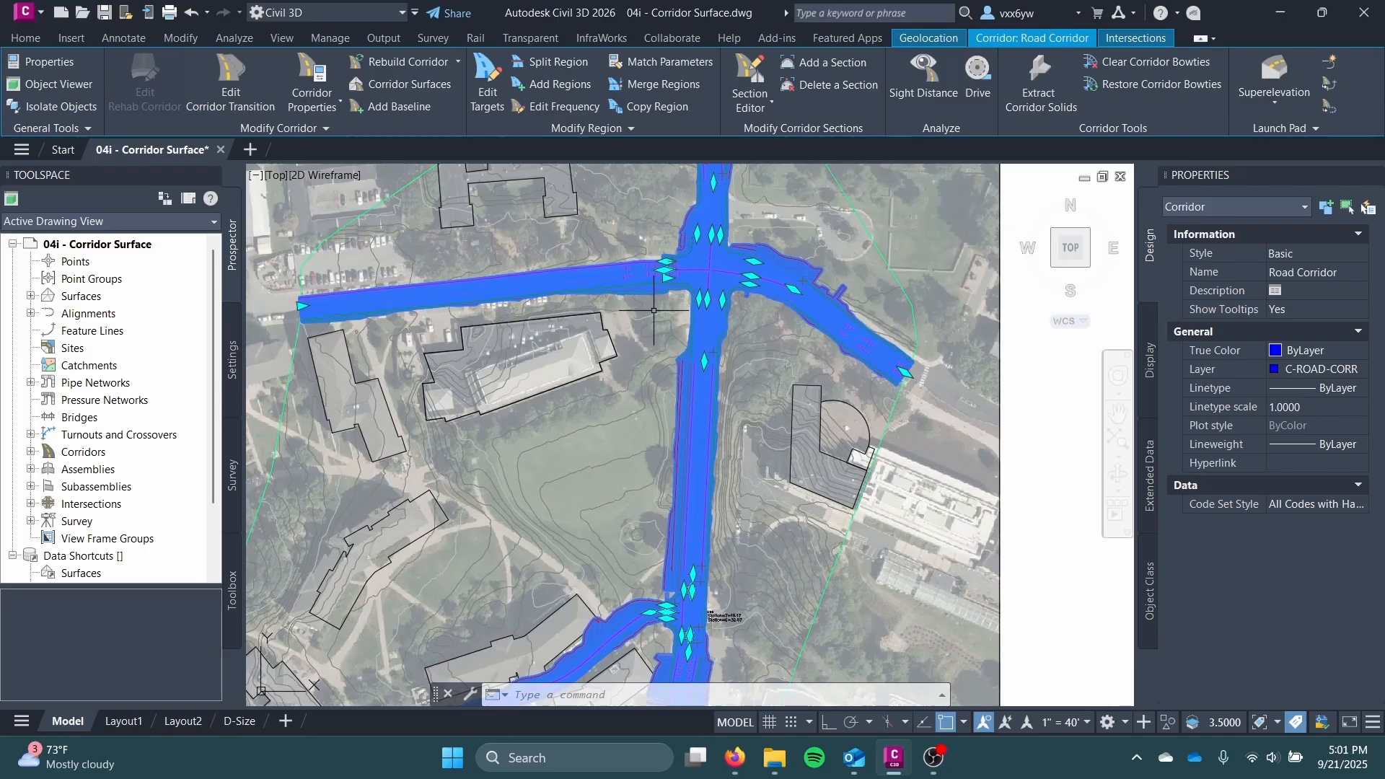
scroll(656, 308, "down", 3)
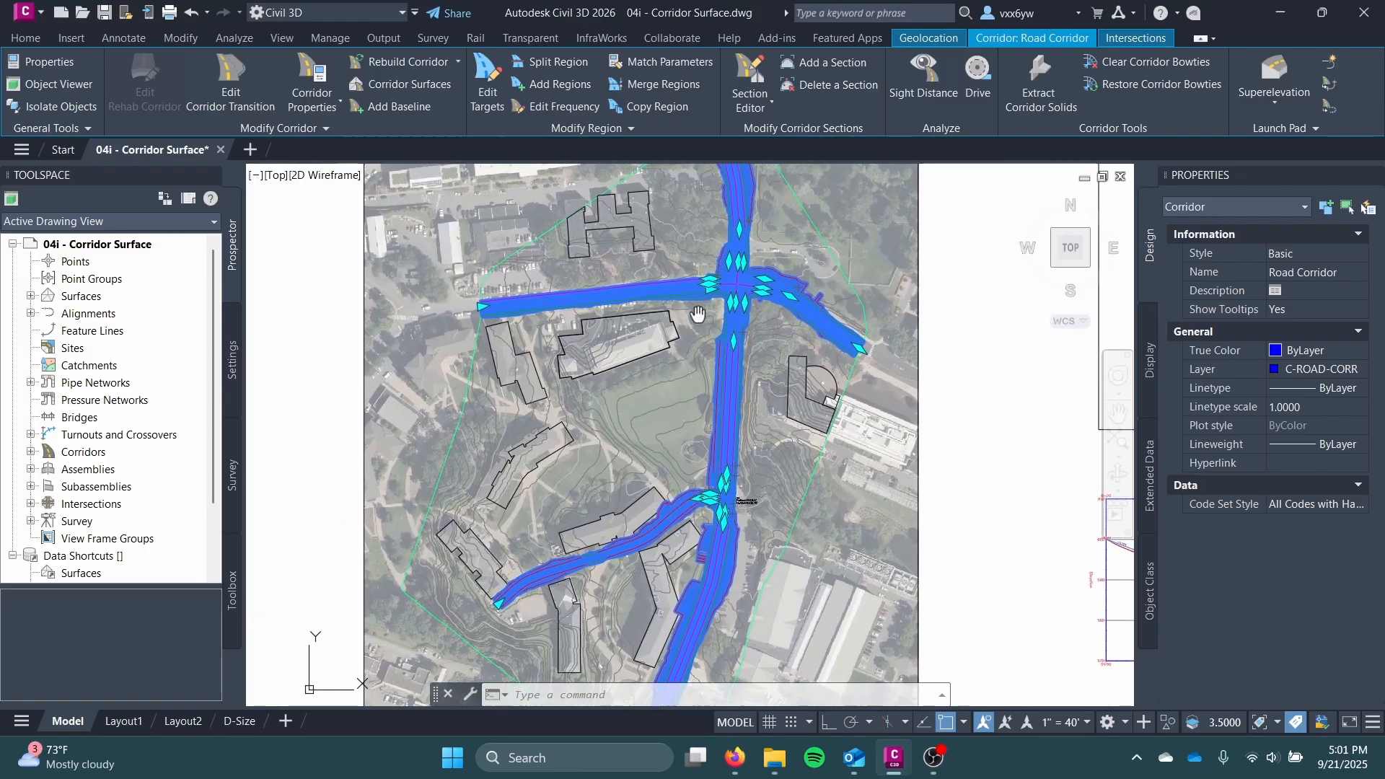
middle_click_drag(697, 314, 688, 323)
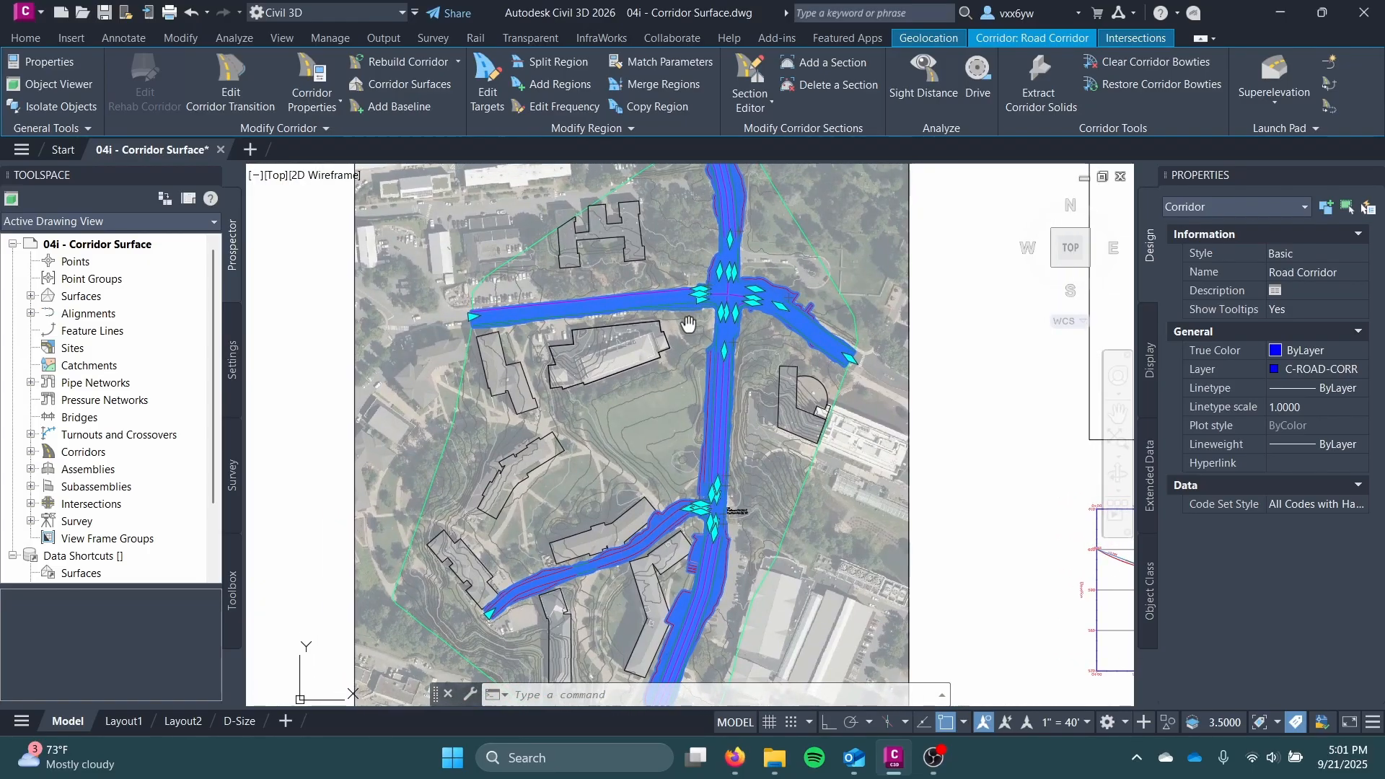
scroll(688, 322, "up", 5)
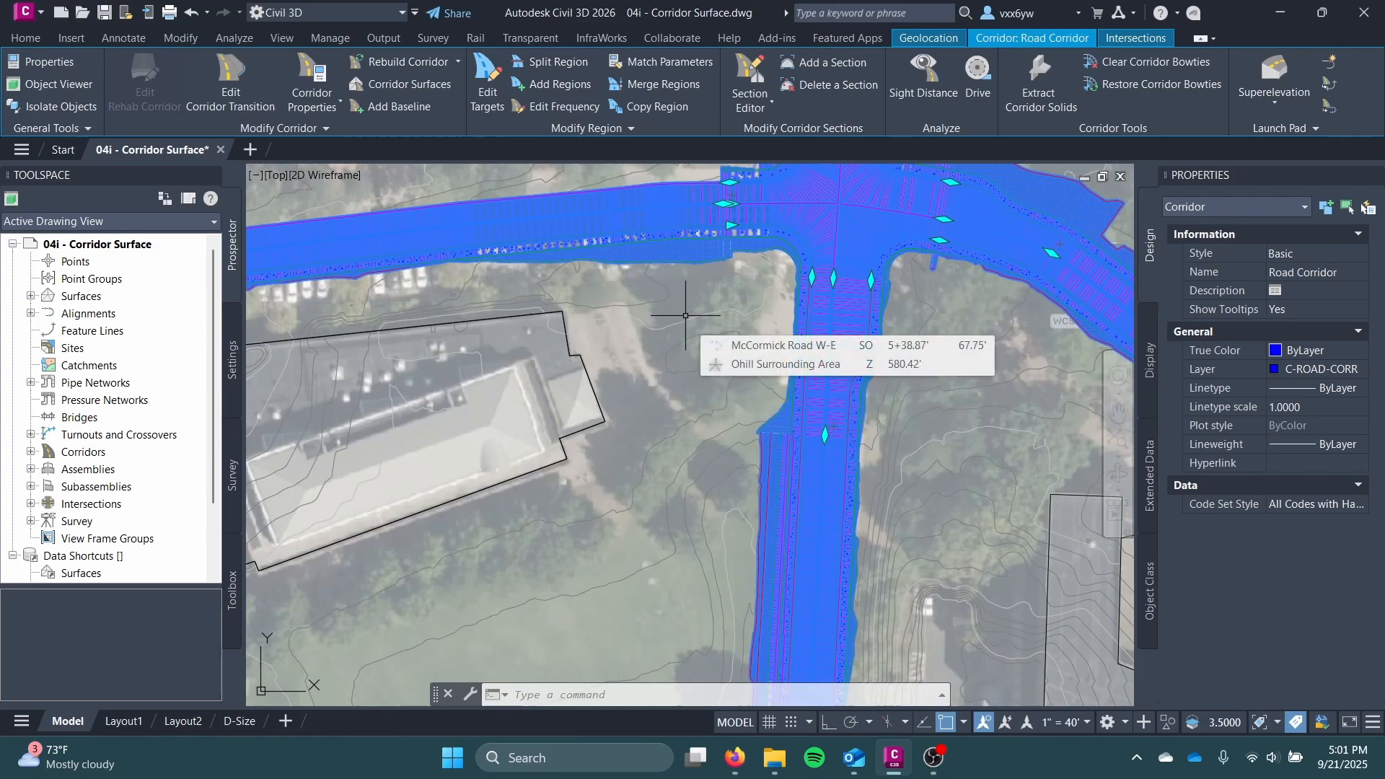
scroll(685, 315, "down", 4)
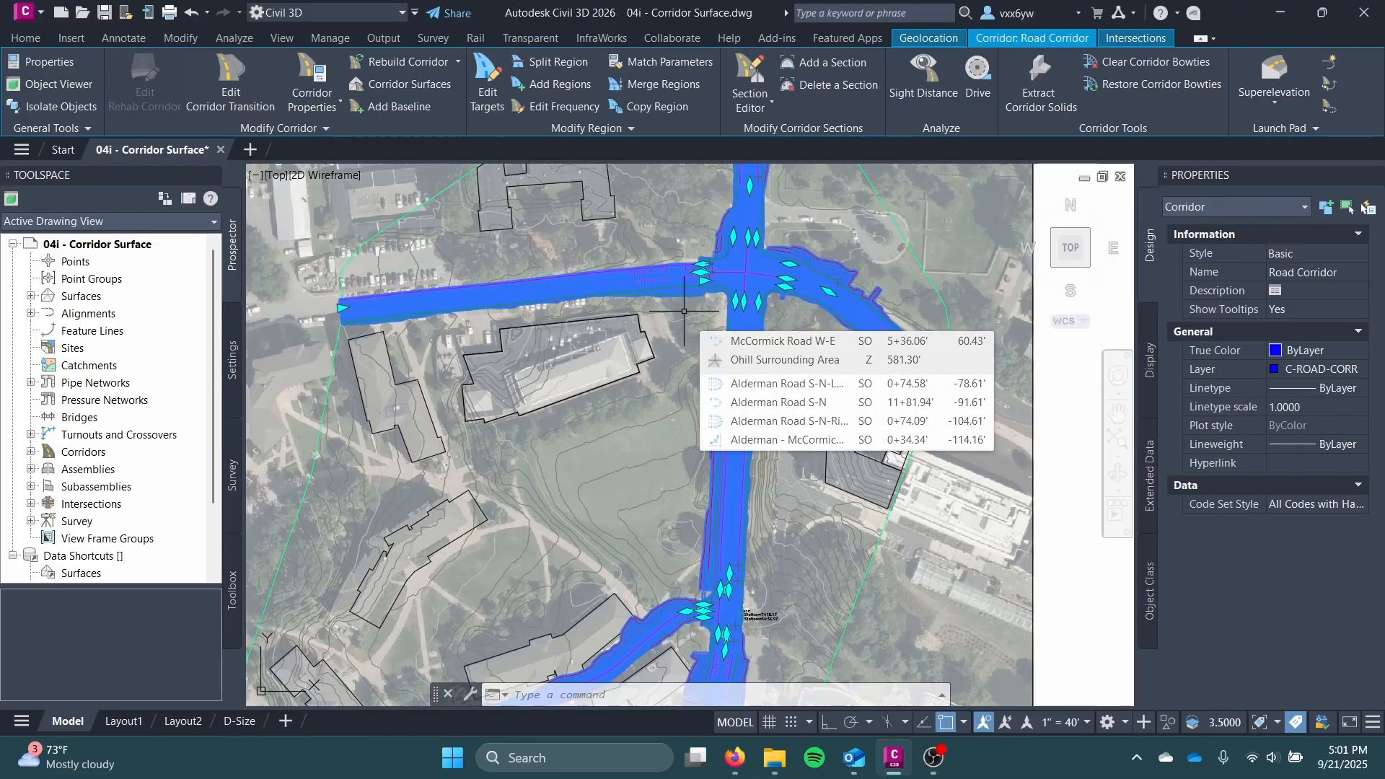
scroll(657, 325, "up", 3)
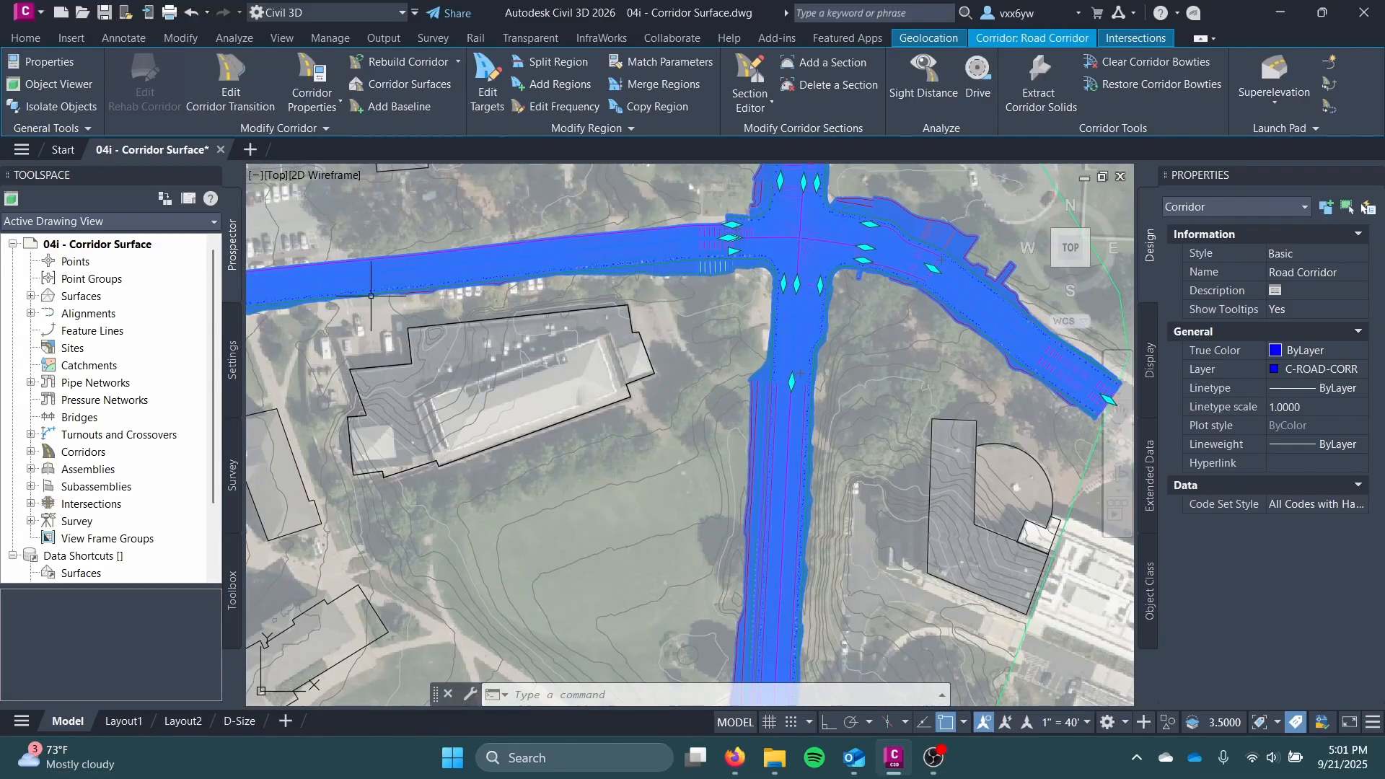
scroll(656, 252, "down", 3)
scroll(656, 253, "up", 2)
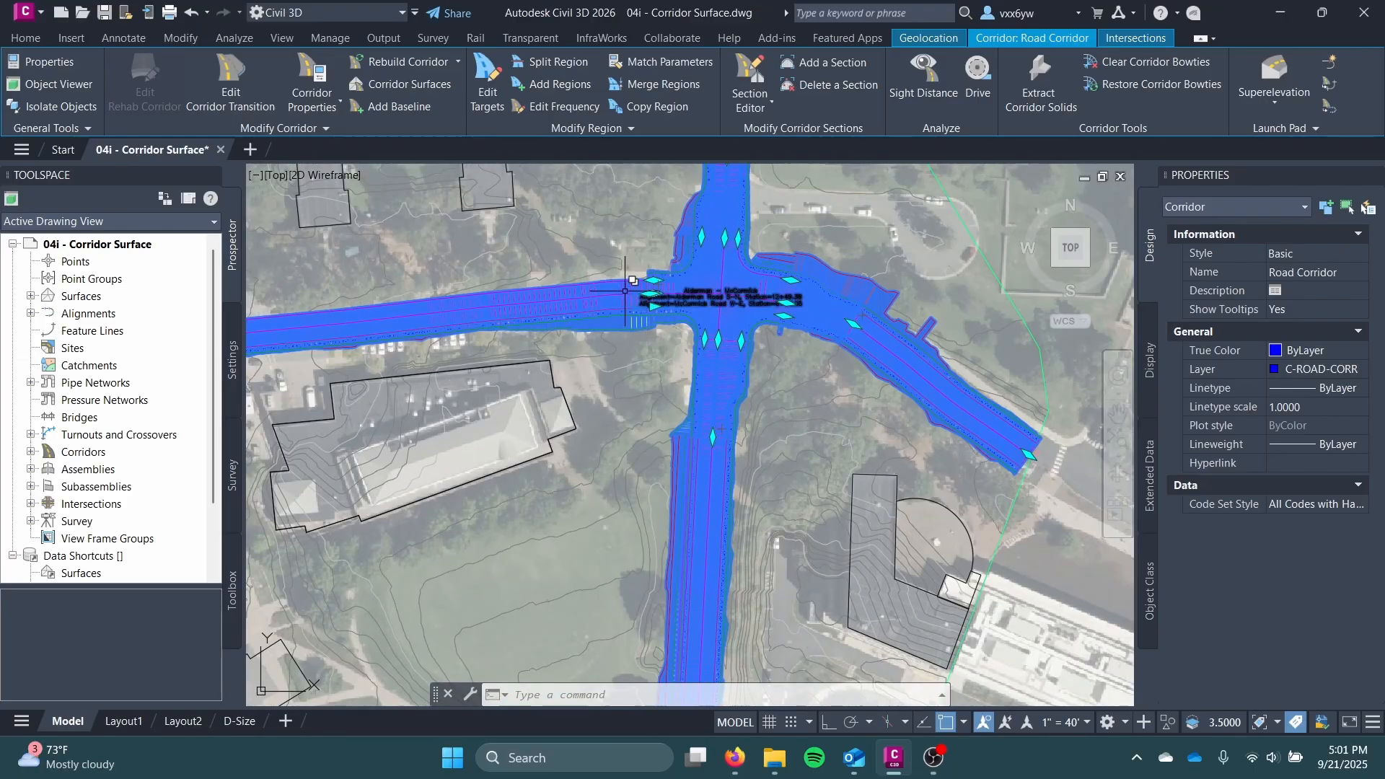
Step: Open the road corridor's properties and review its general information, parameters, codes and feature lines
left_click(312, 101)
left_click(322, 71)
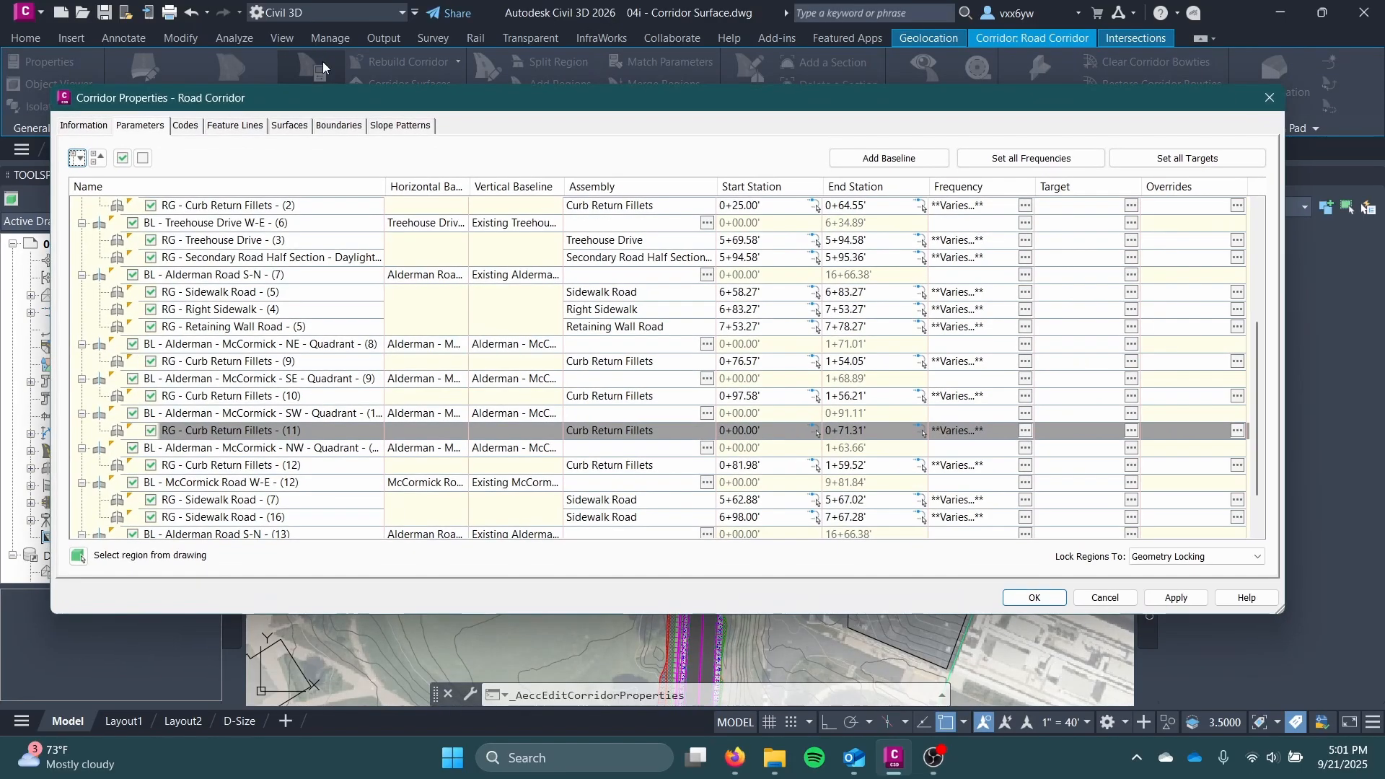
left_click(85, 126)
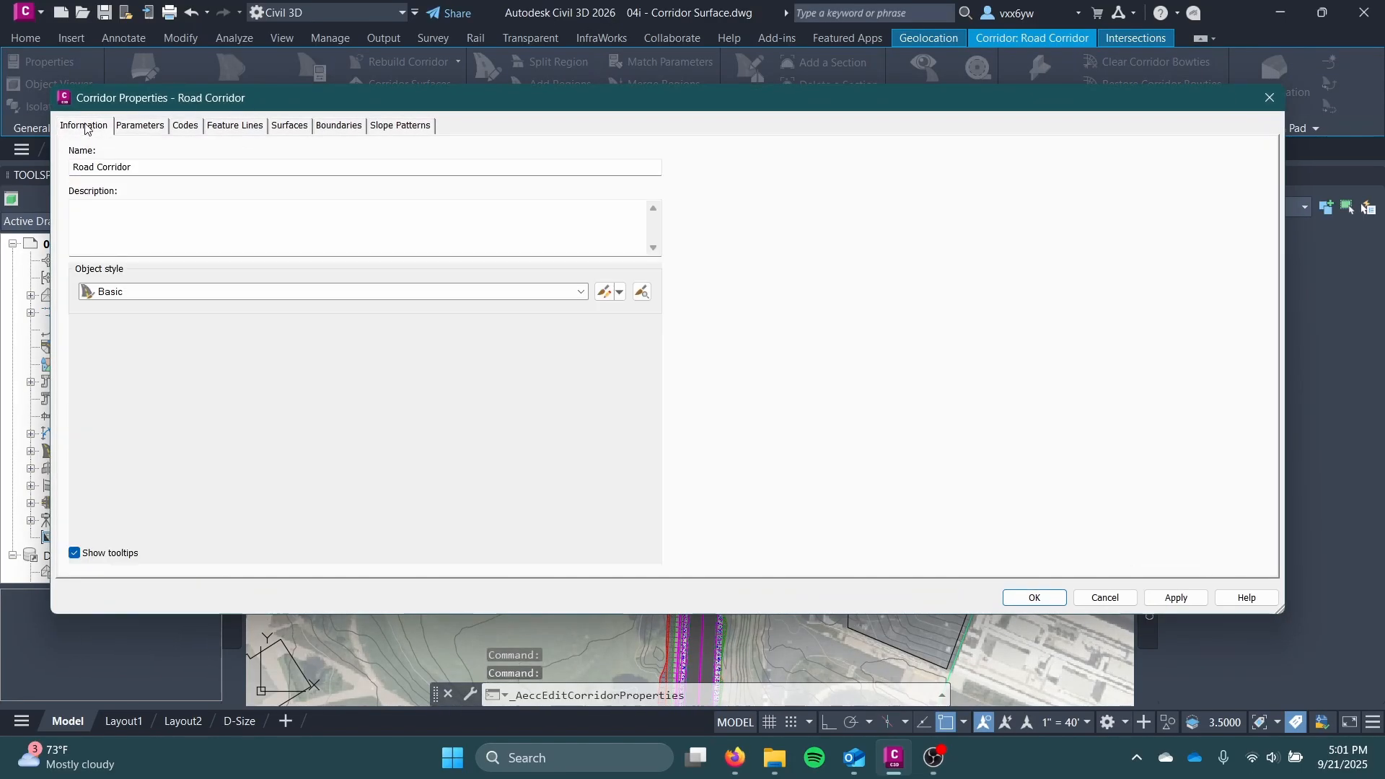
left_click(140, 125)
left_click(212, 126)
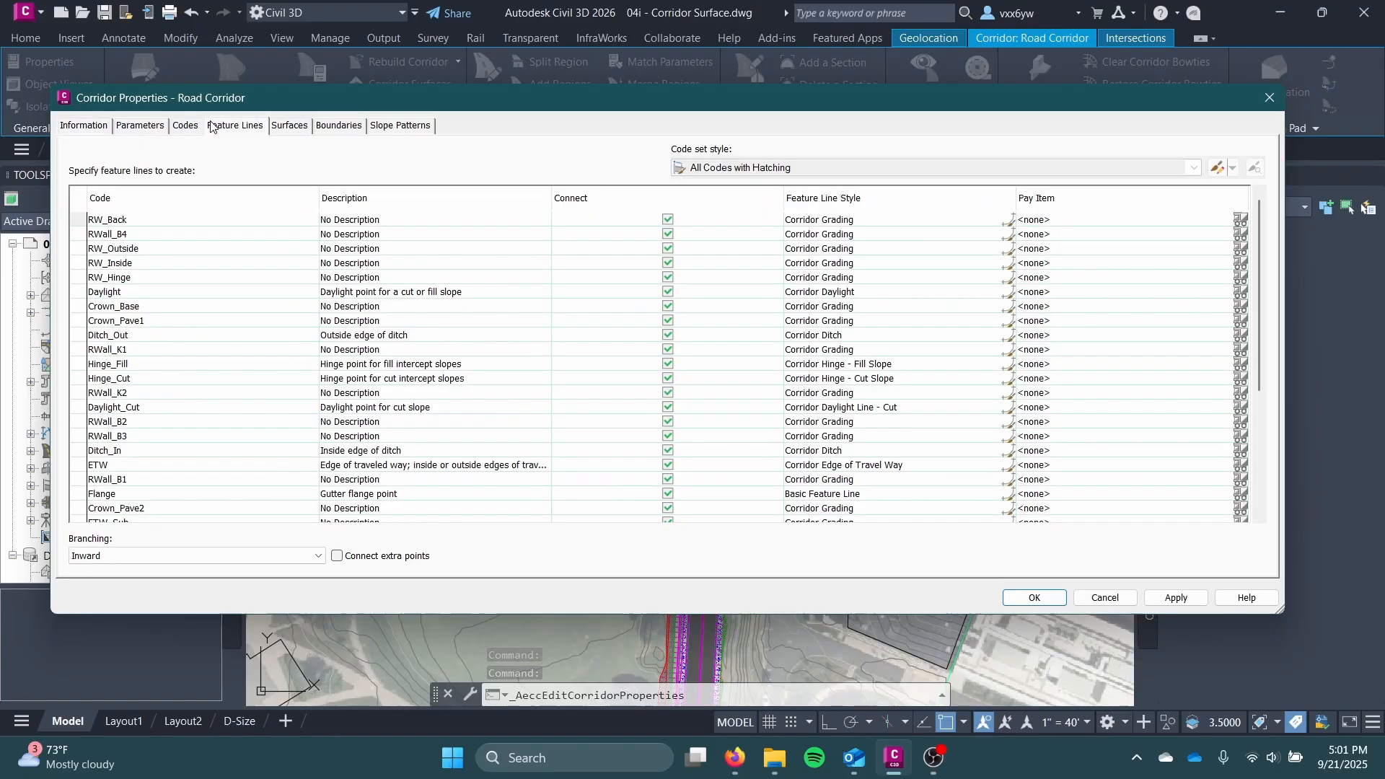
left_click(176, 127)
left_click(150, 126)
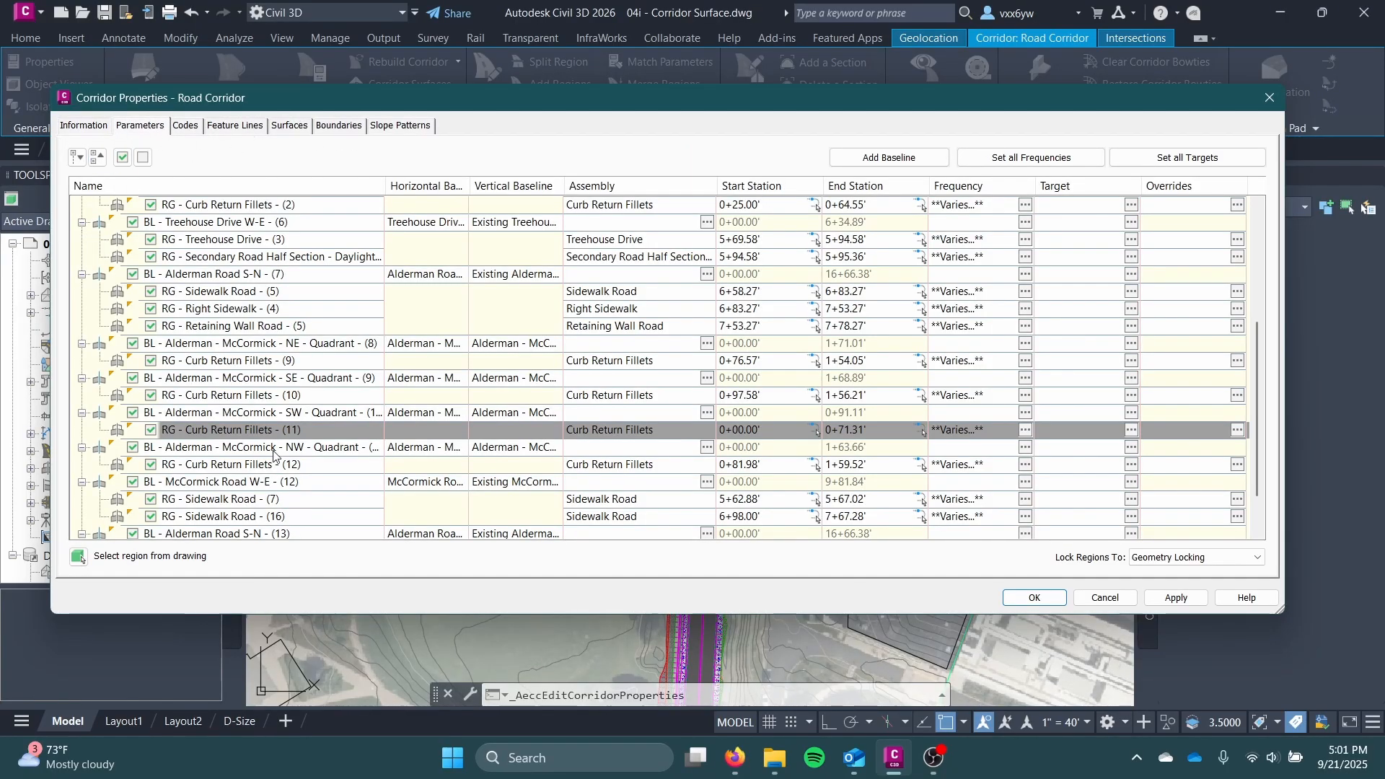
scroll(275, 453, "down", 1)
Step: Create a corridor surface for the road corridor and set its surface style to Contours 1' and 5' (Background)
left_click(290, 126)
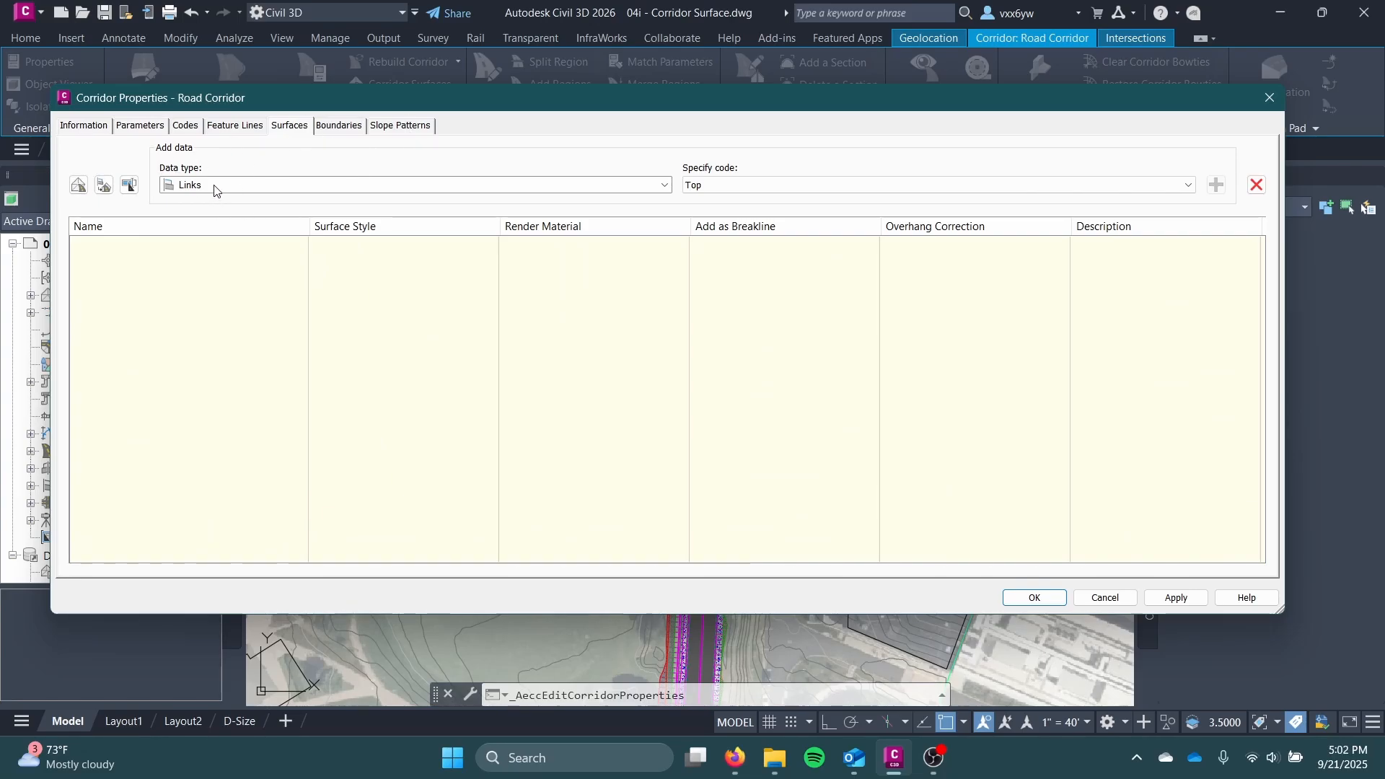
left_click(81, 185)
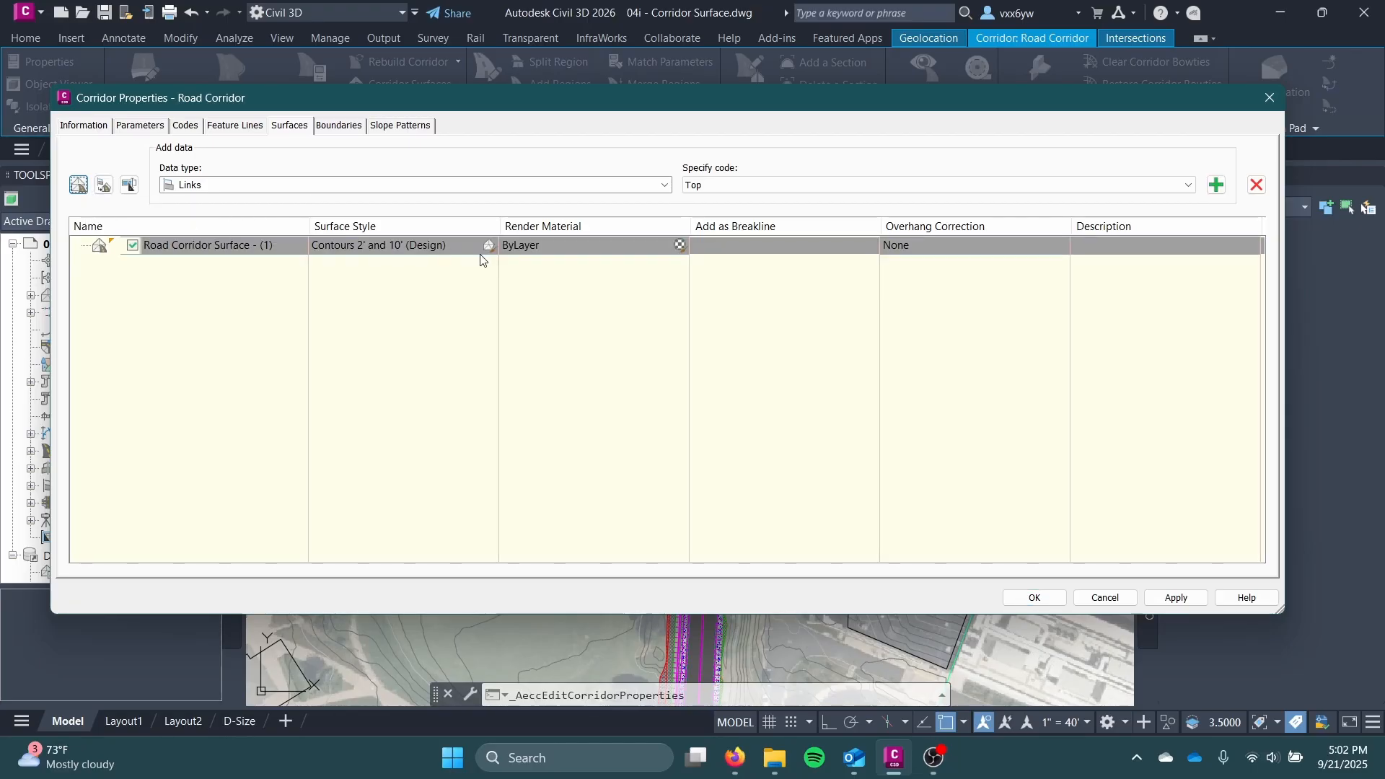
left_click(439, 247)
left_click(655, 422)
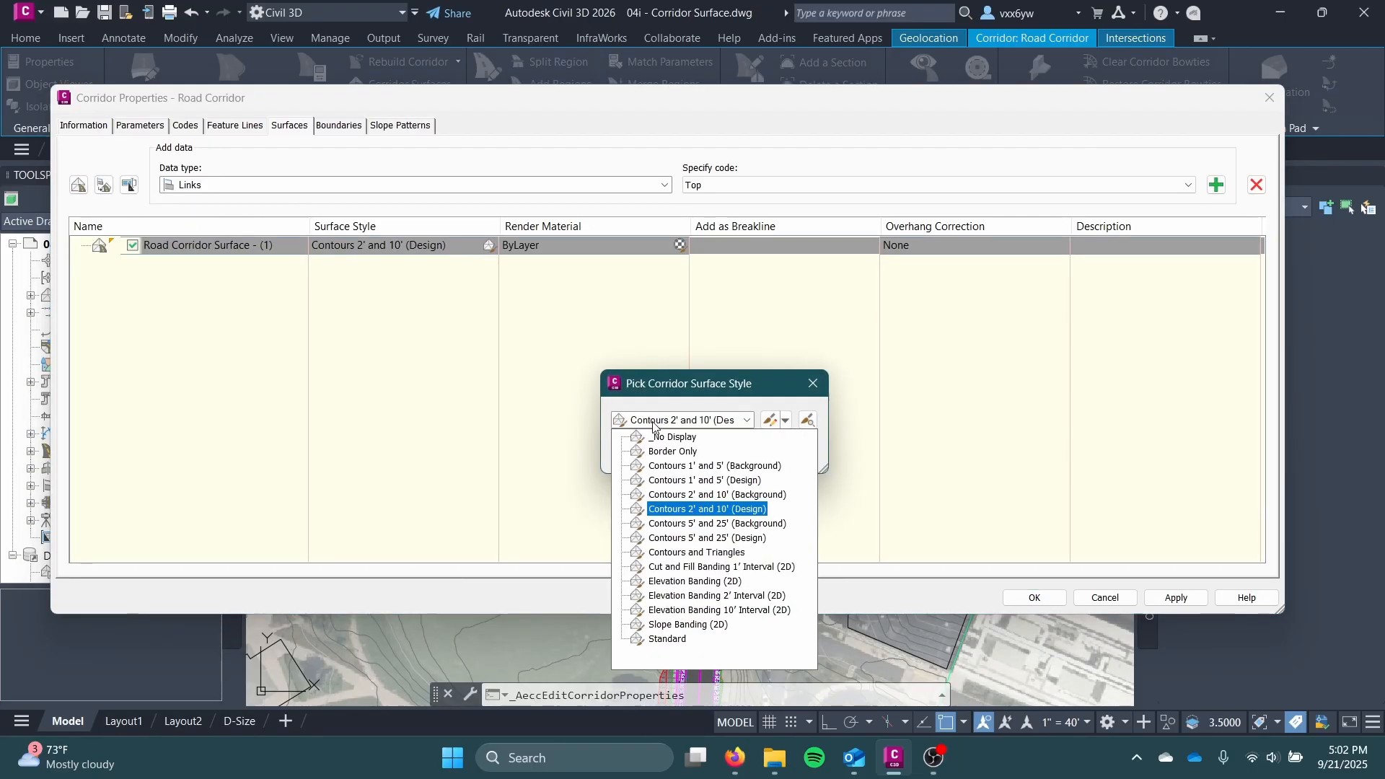
left_click(755, 467)
left_click(637, 452)
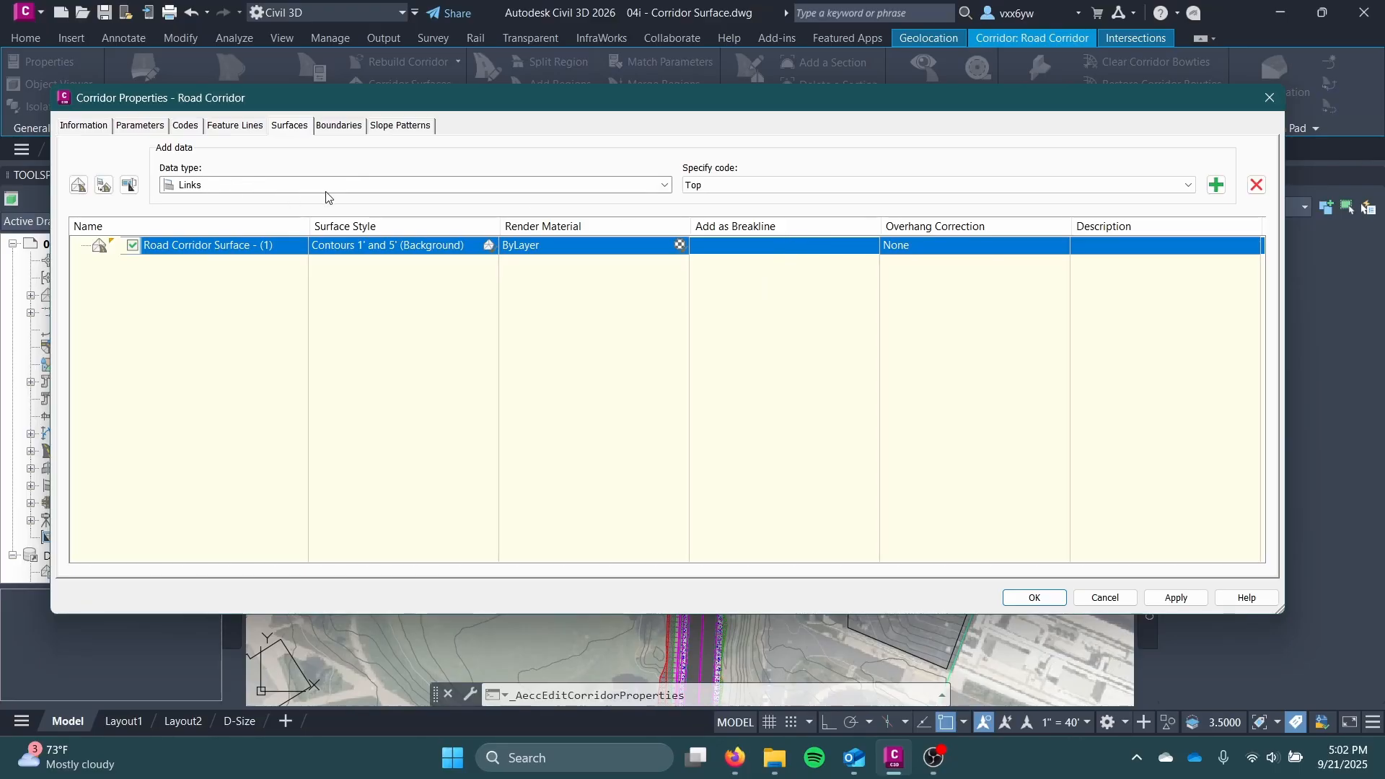
Step: Add links with the Top code as data for the corridor surface
left_click(755, 182)
left_click(754, 182)
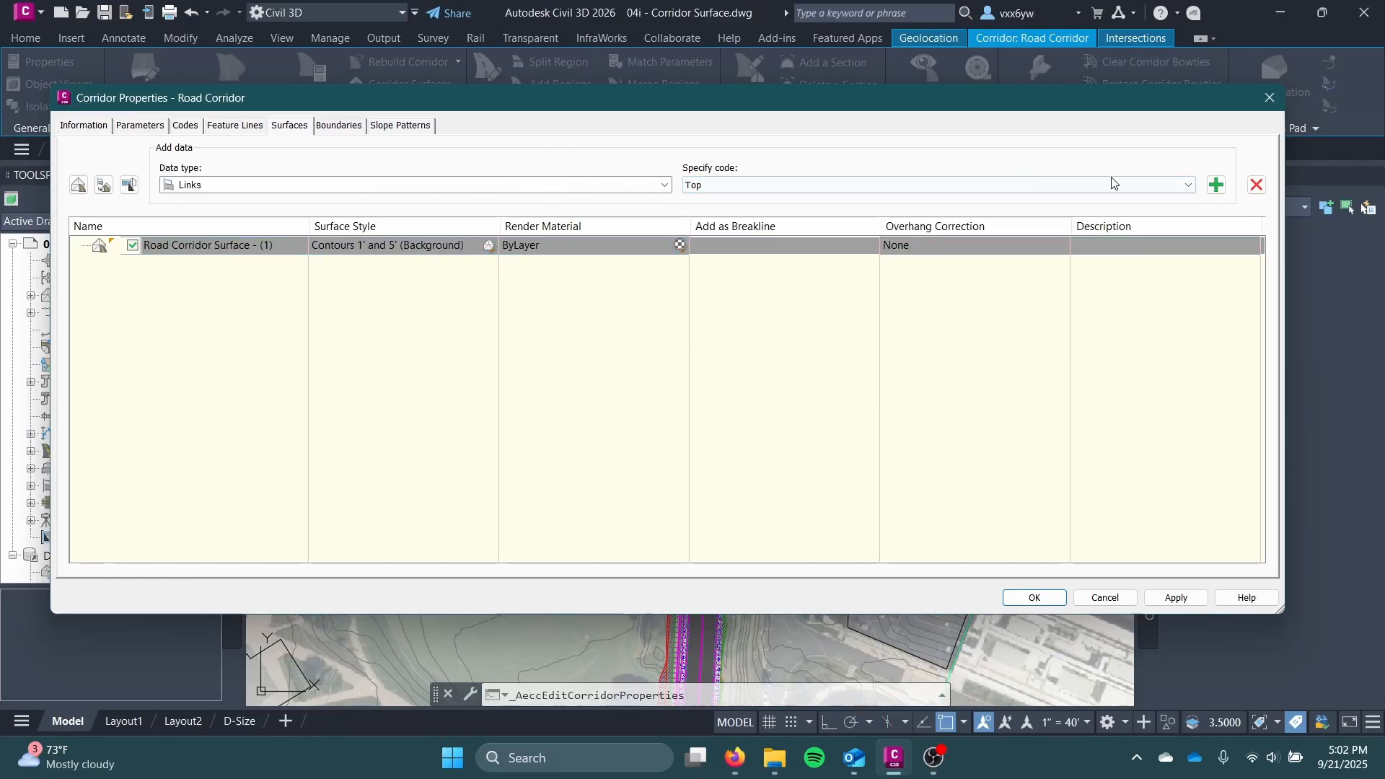
left_click(1215, 185)
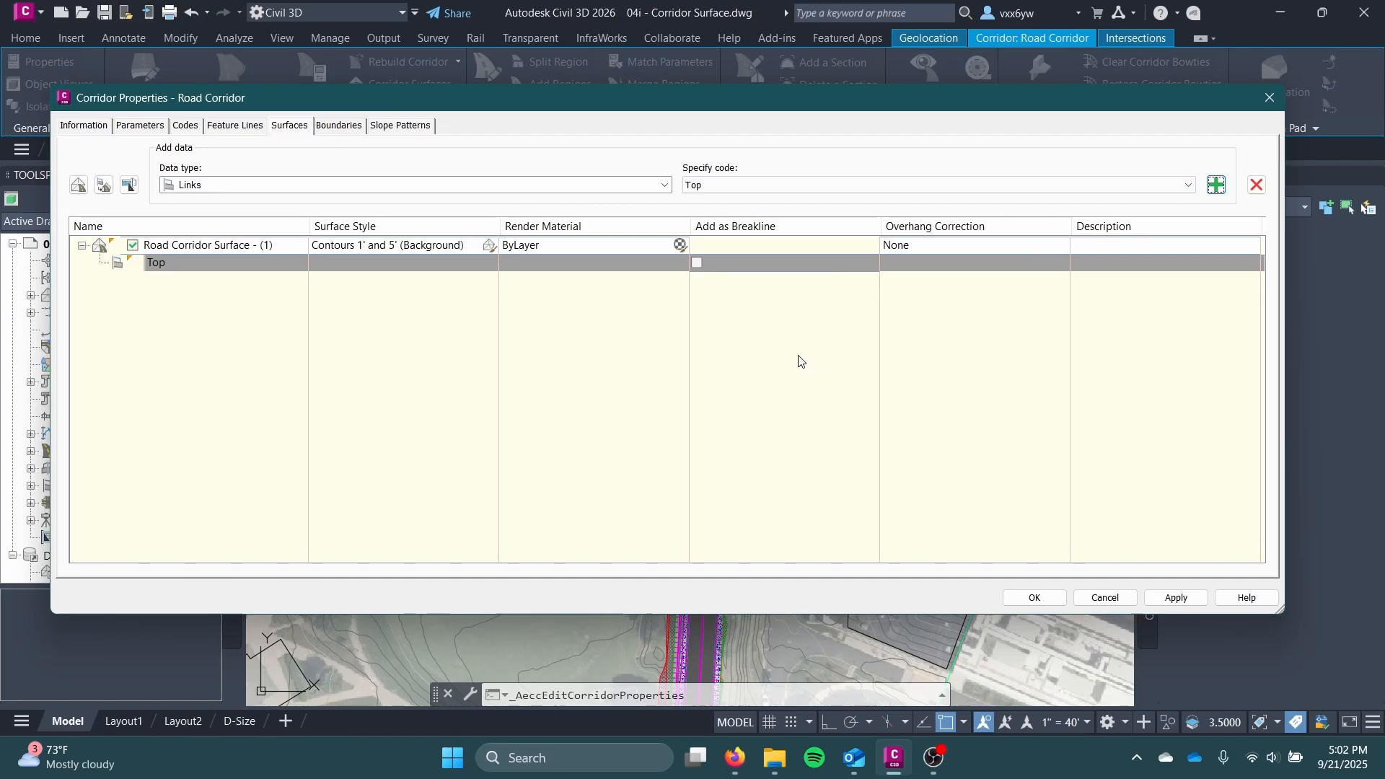
left_click(446, 186)
left_click(445, 187)
left_click(696, 186)
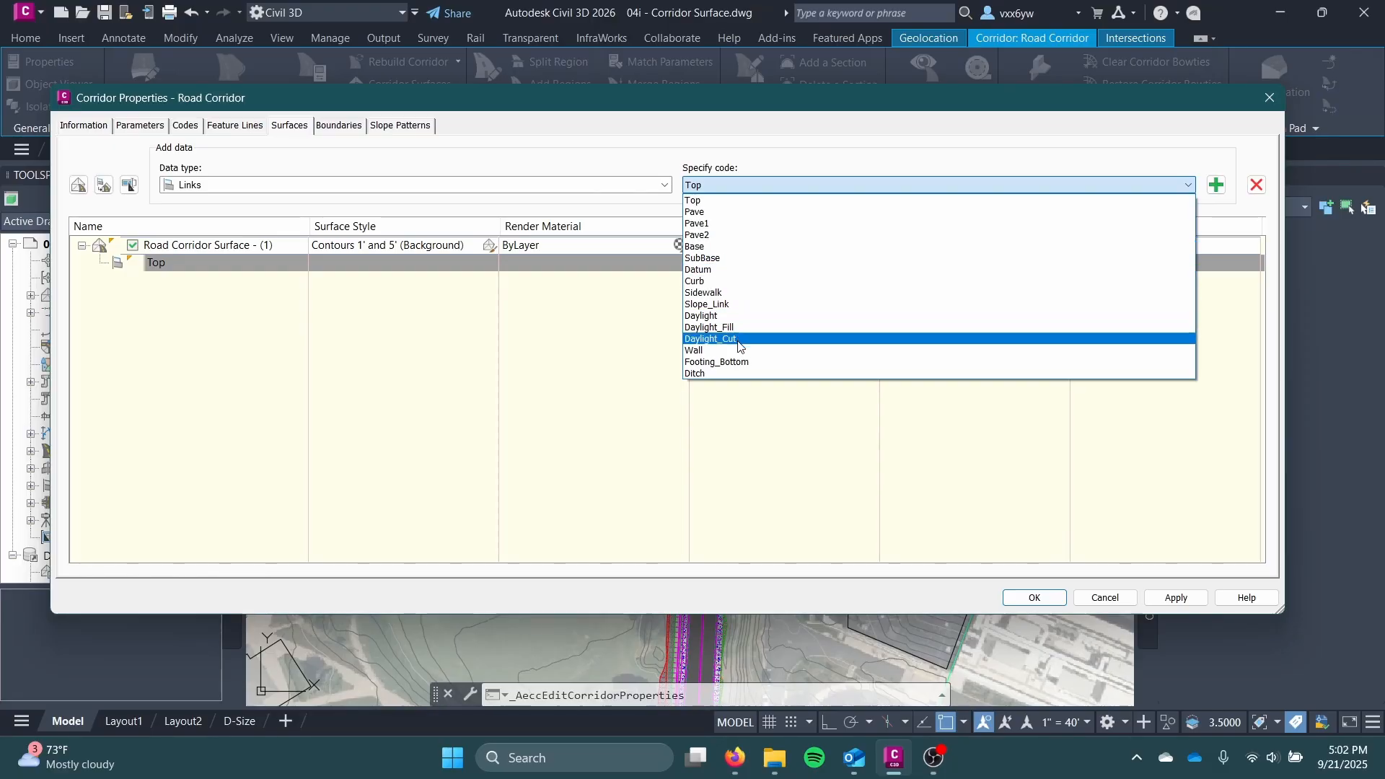
left_click(733, 159)
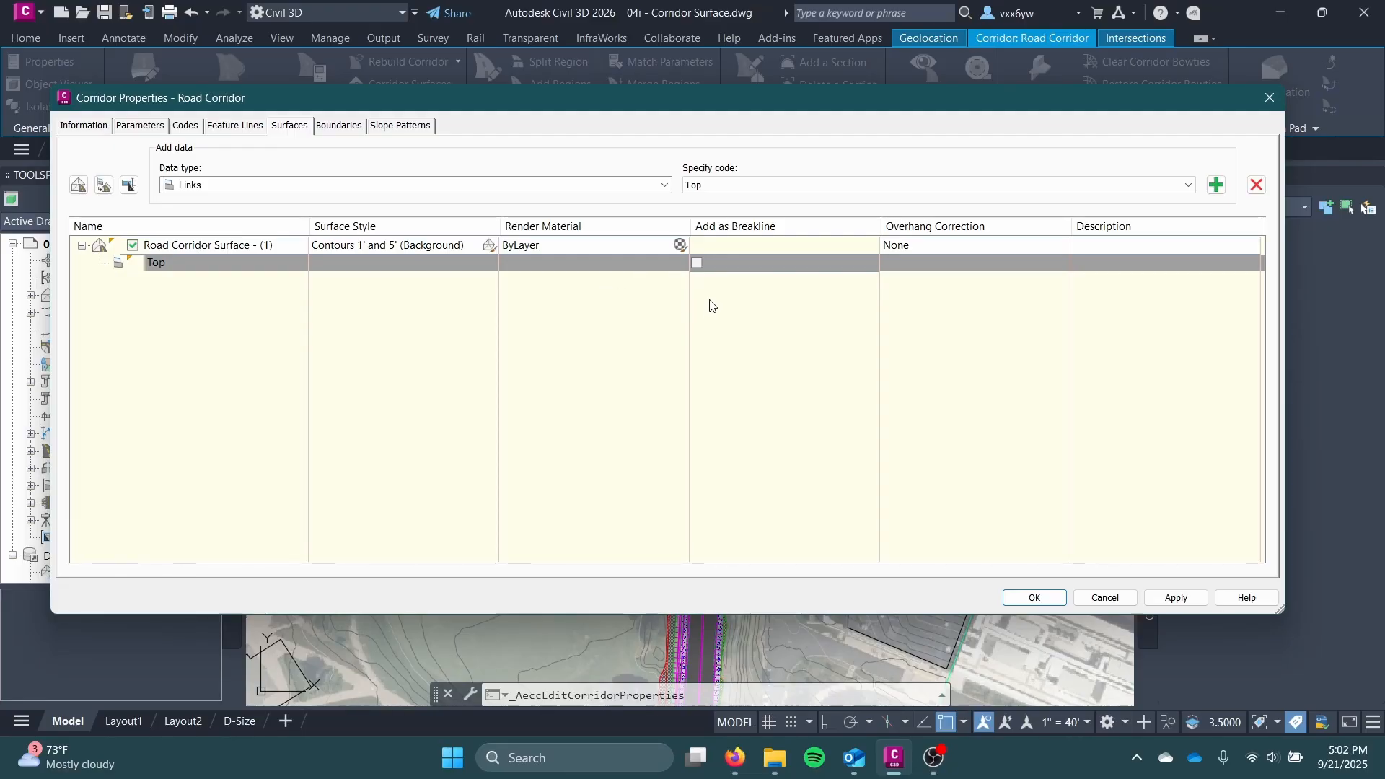
right_click(361, 277)
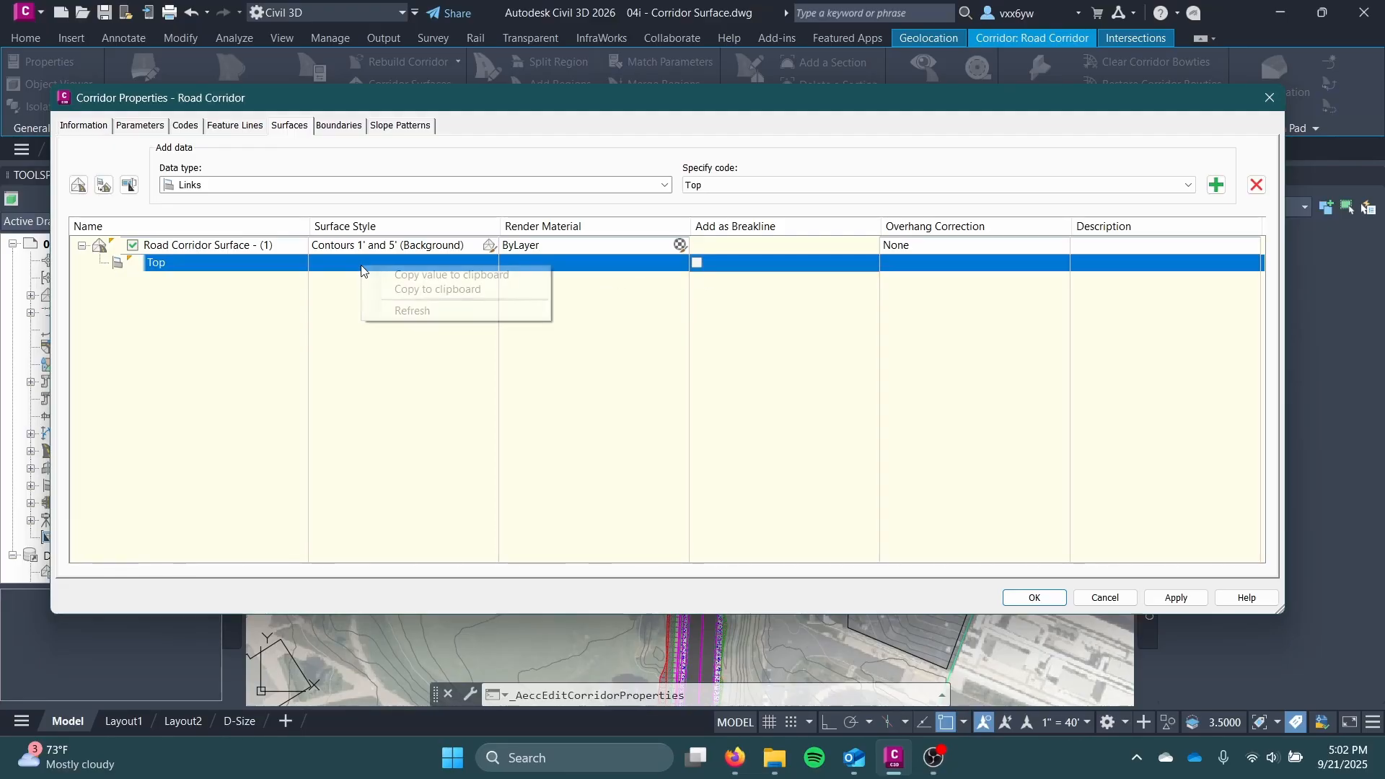
left_click(266, 303)
Step: Add the corridor extents as the outer boundary of the road corridor surface
left_click(336, 128)
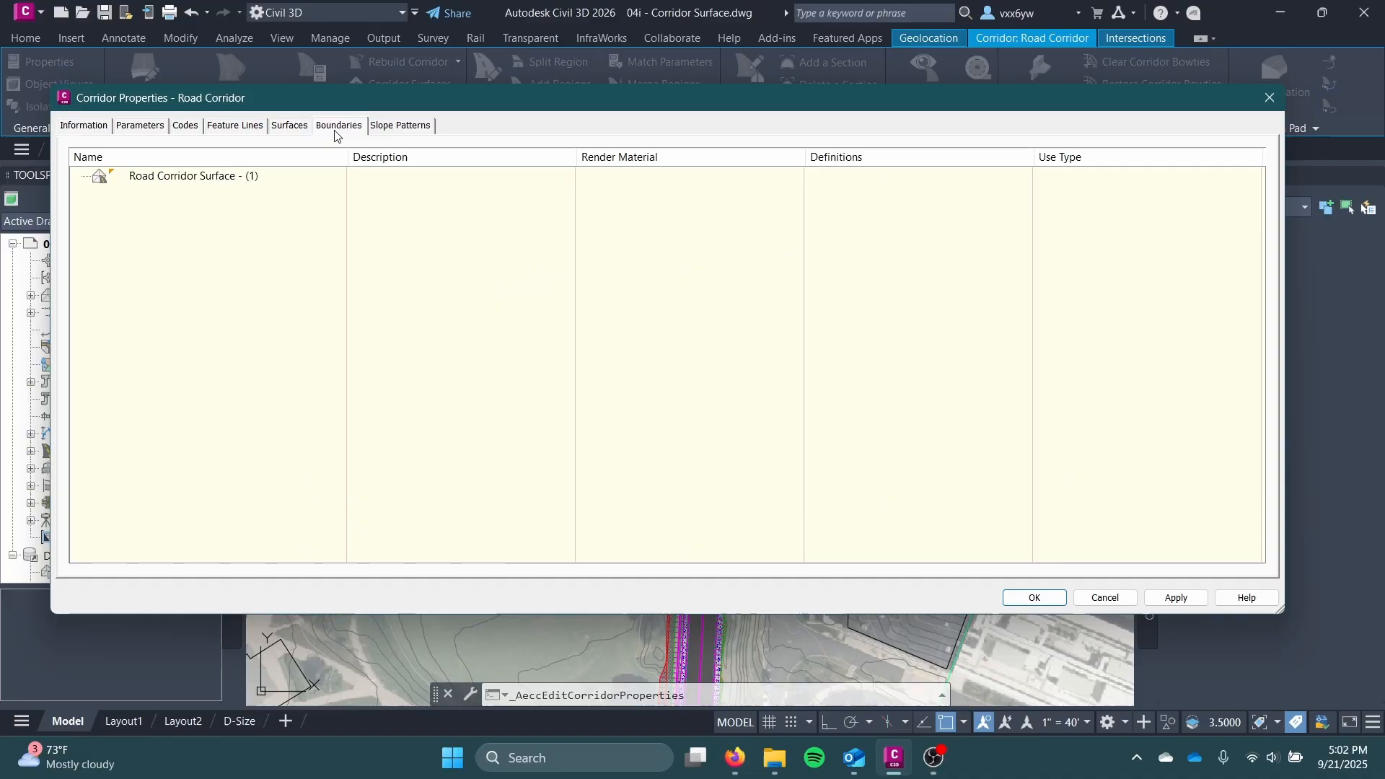
right_click(225, 178)
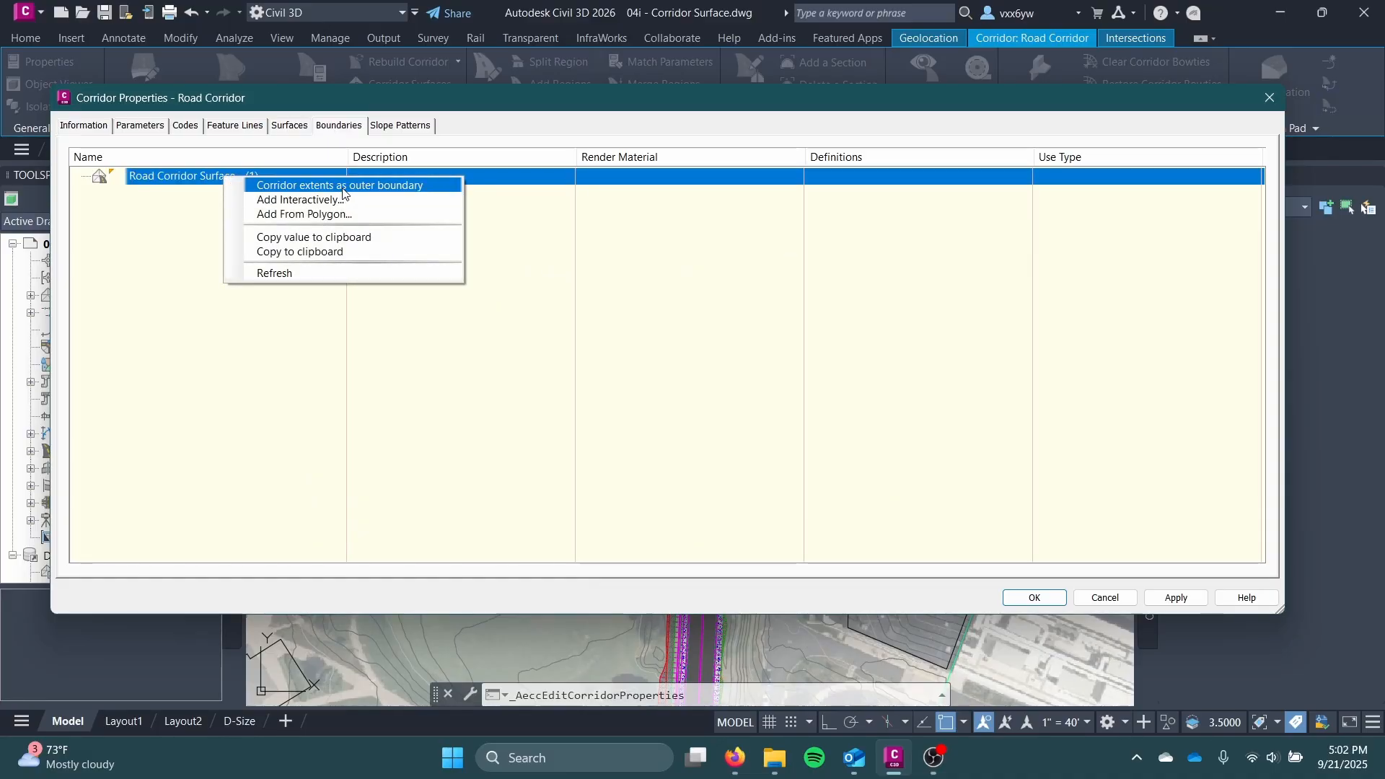
left_click(343, 187)
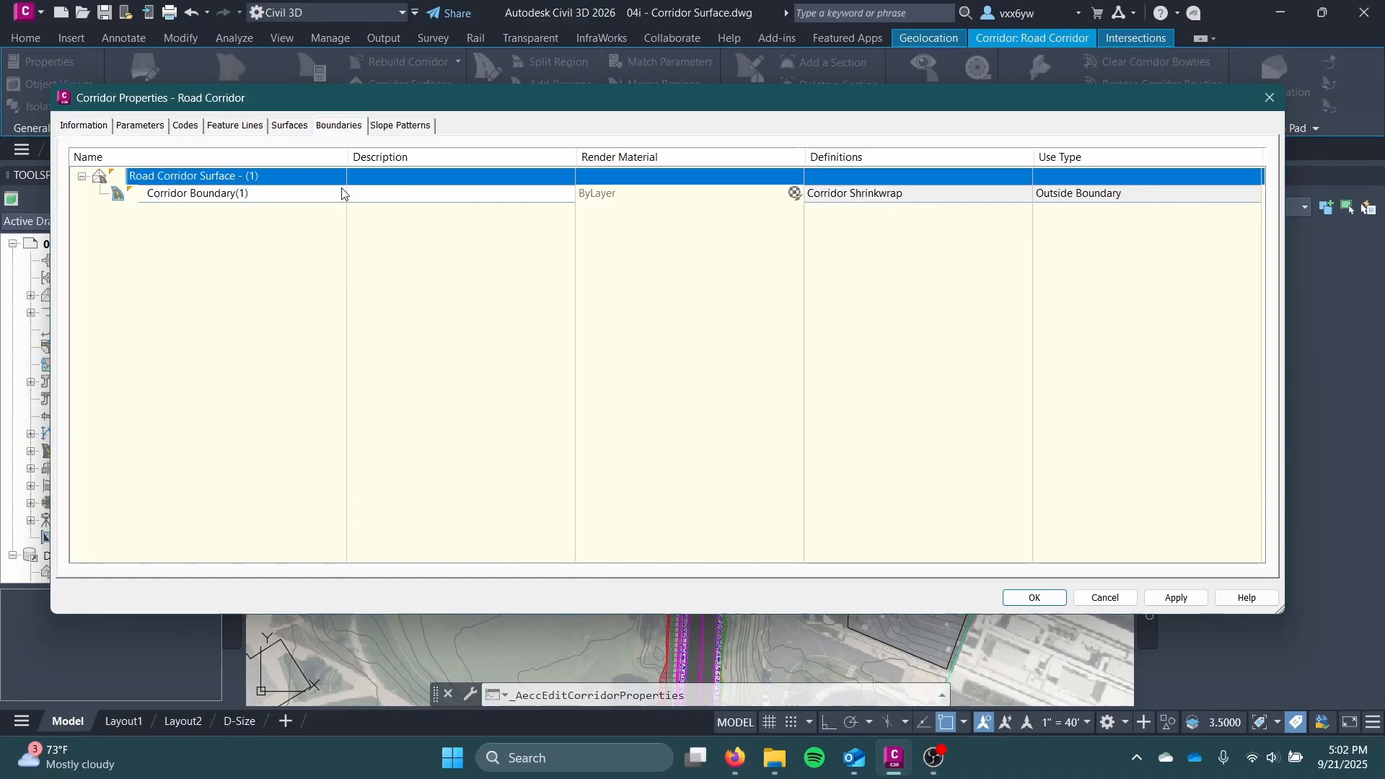
left_click(896, 193)
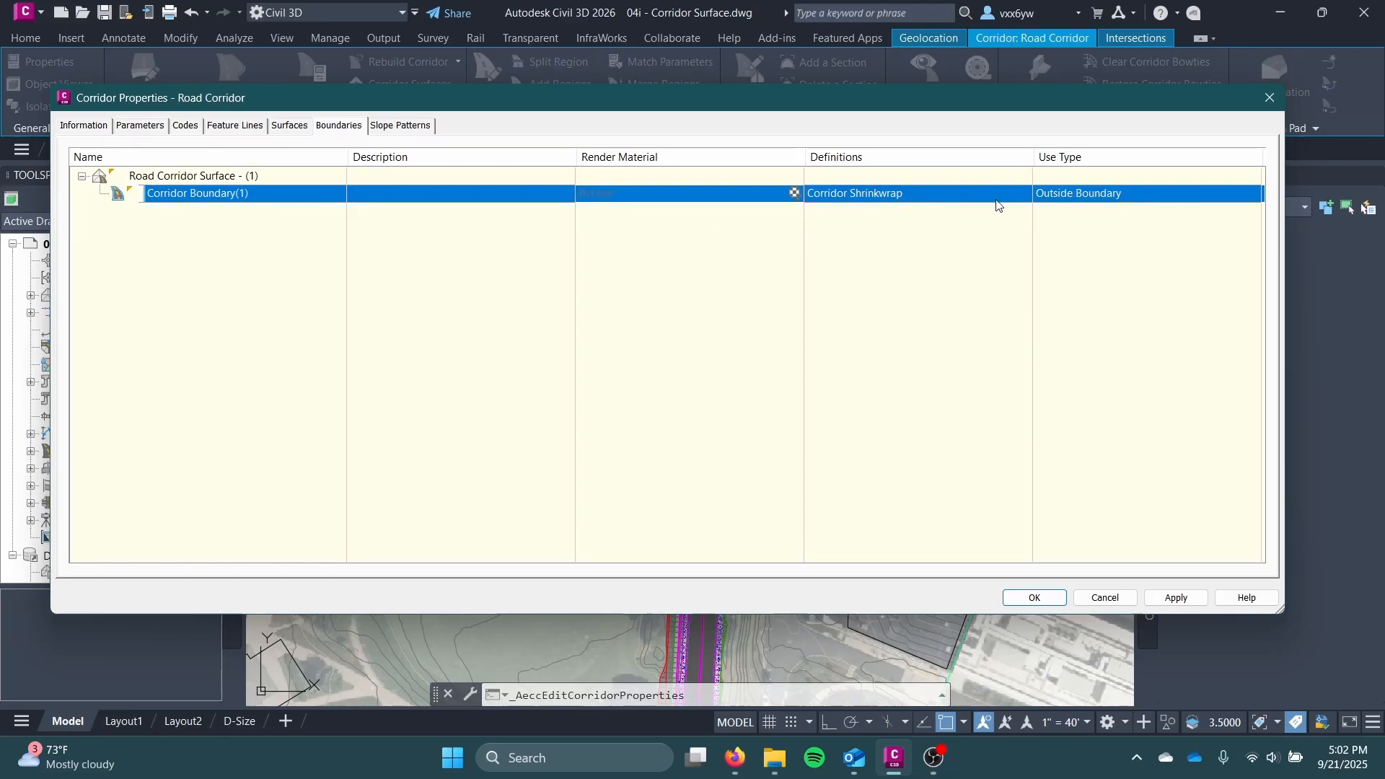
mouse_move(844, 112)
left_mouse_down()
mouse_move(1041, 314)
mouse_move(1105, 522)
left_mouse_up()
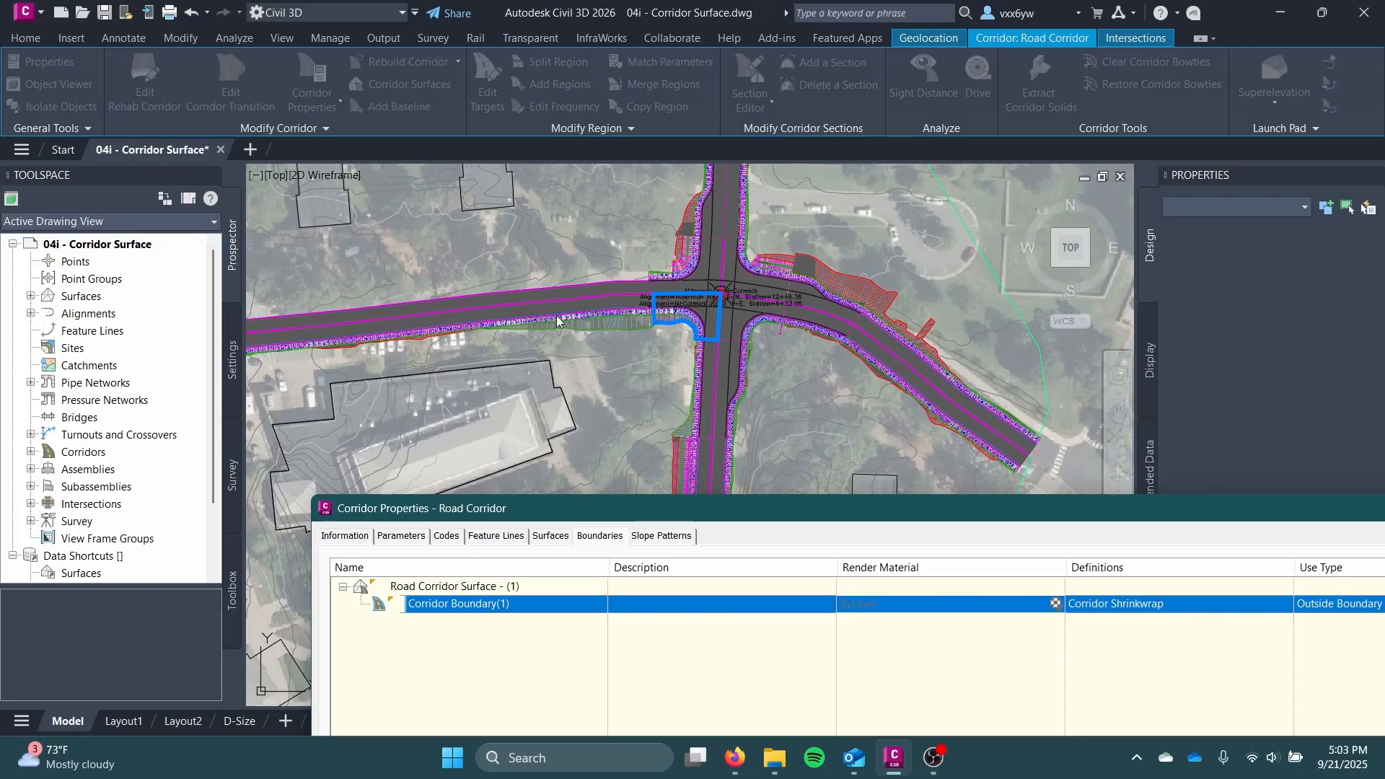
left_click_drag(670, 513, 454, 281)
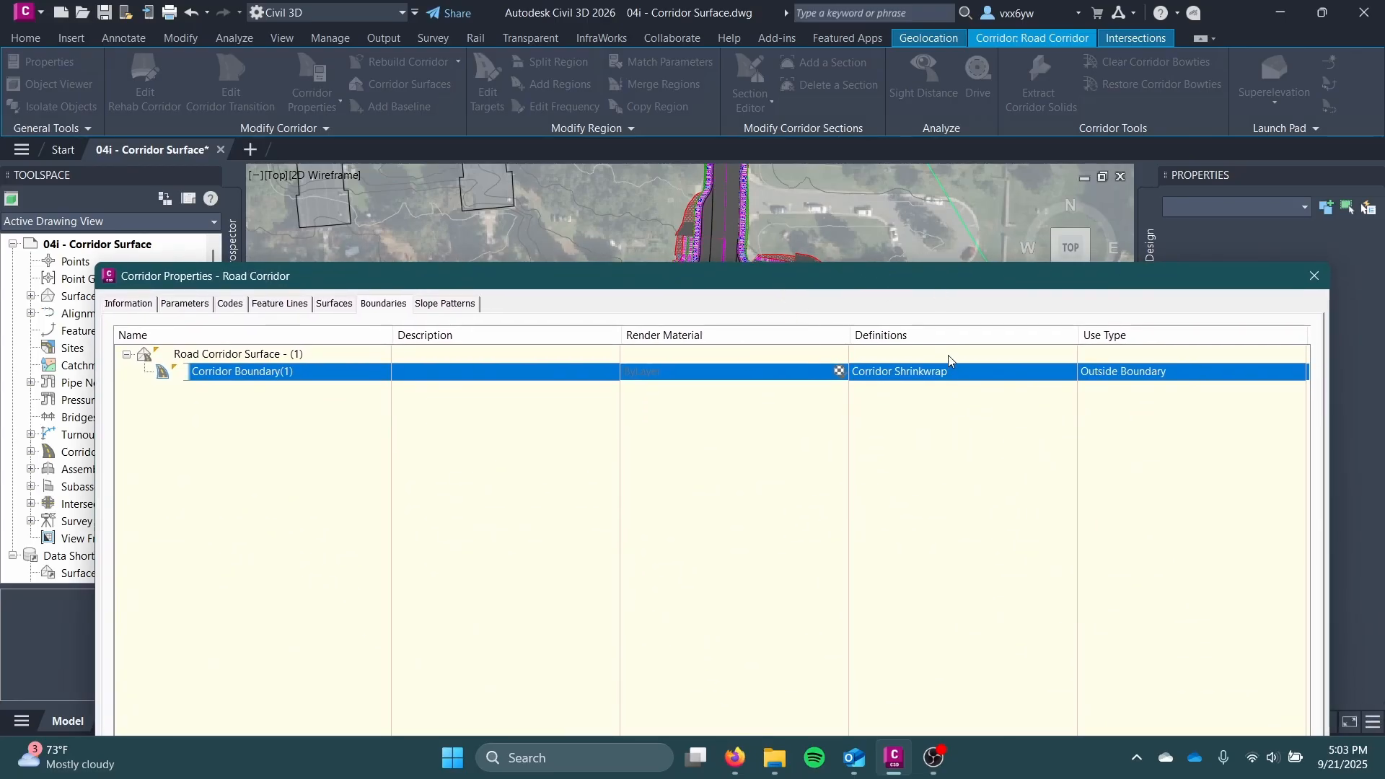
mouse_move(786, 281)
left_mouse_down()
mouse_move(777, 534)
mouse_move(775, 519)
left_mouse_up()
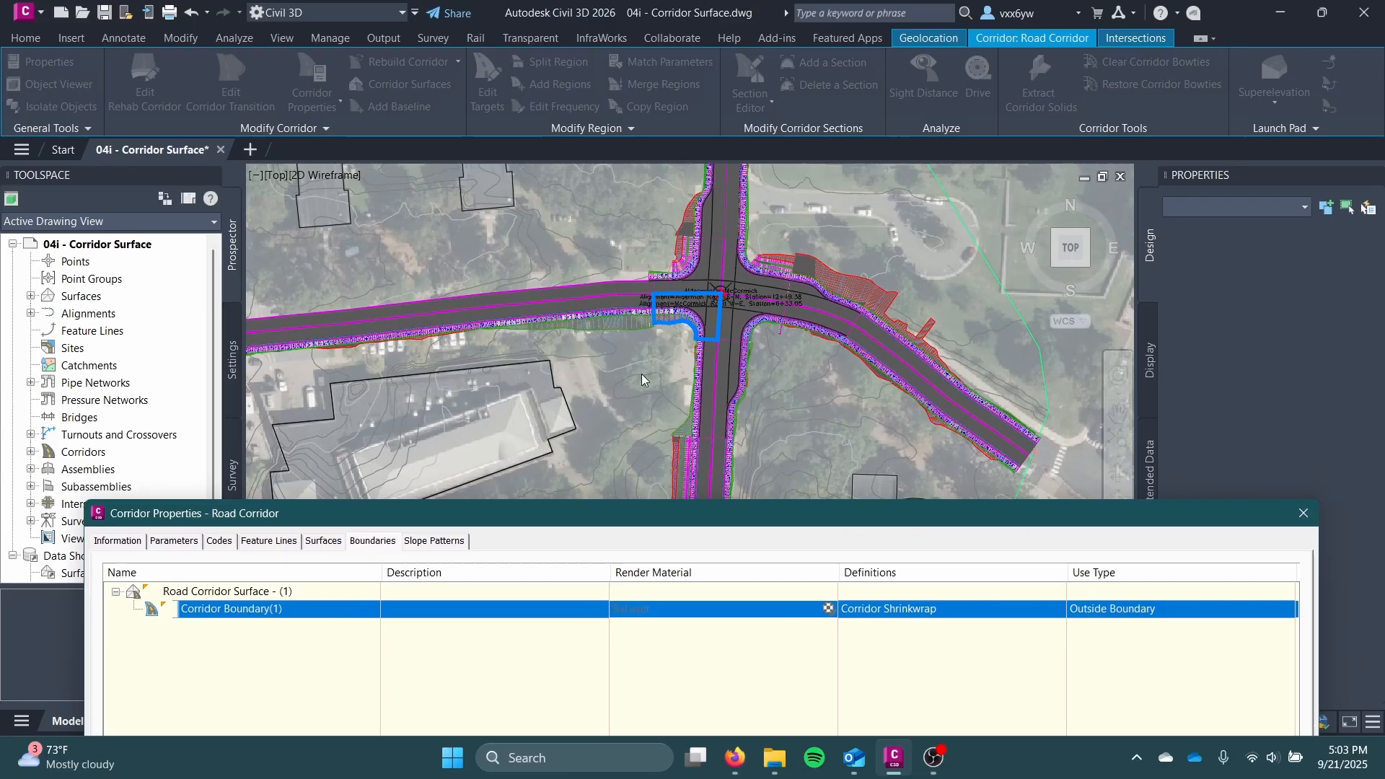
left_click_drag(681, 511, 724, 187)
Step: Apply the surface and boundary settings, rebuild the corridor, close its properties and deselect the corridor
left_click(366, 216)
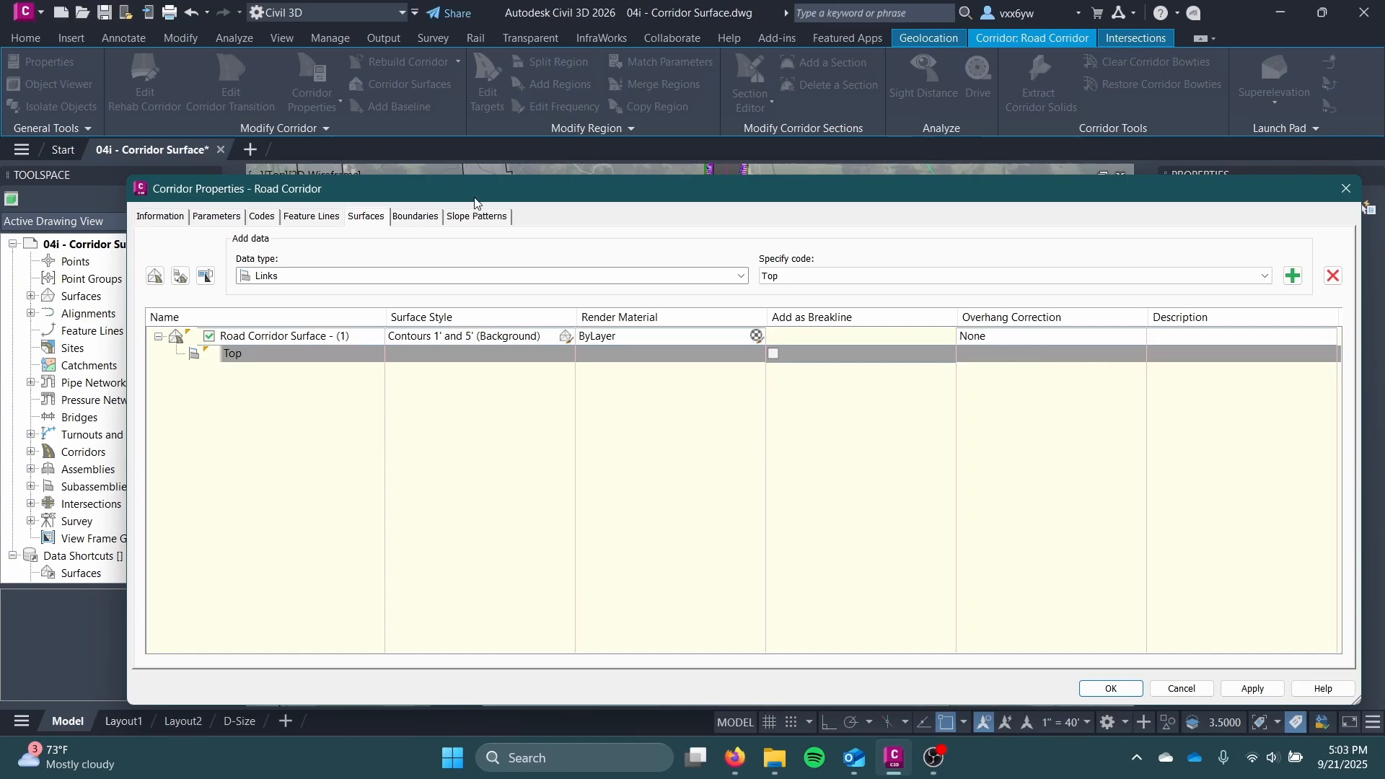
left_click_drag(475, 203, 416, 146)
left_click(1193, 631)
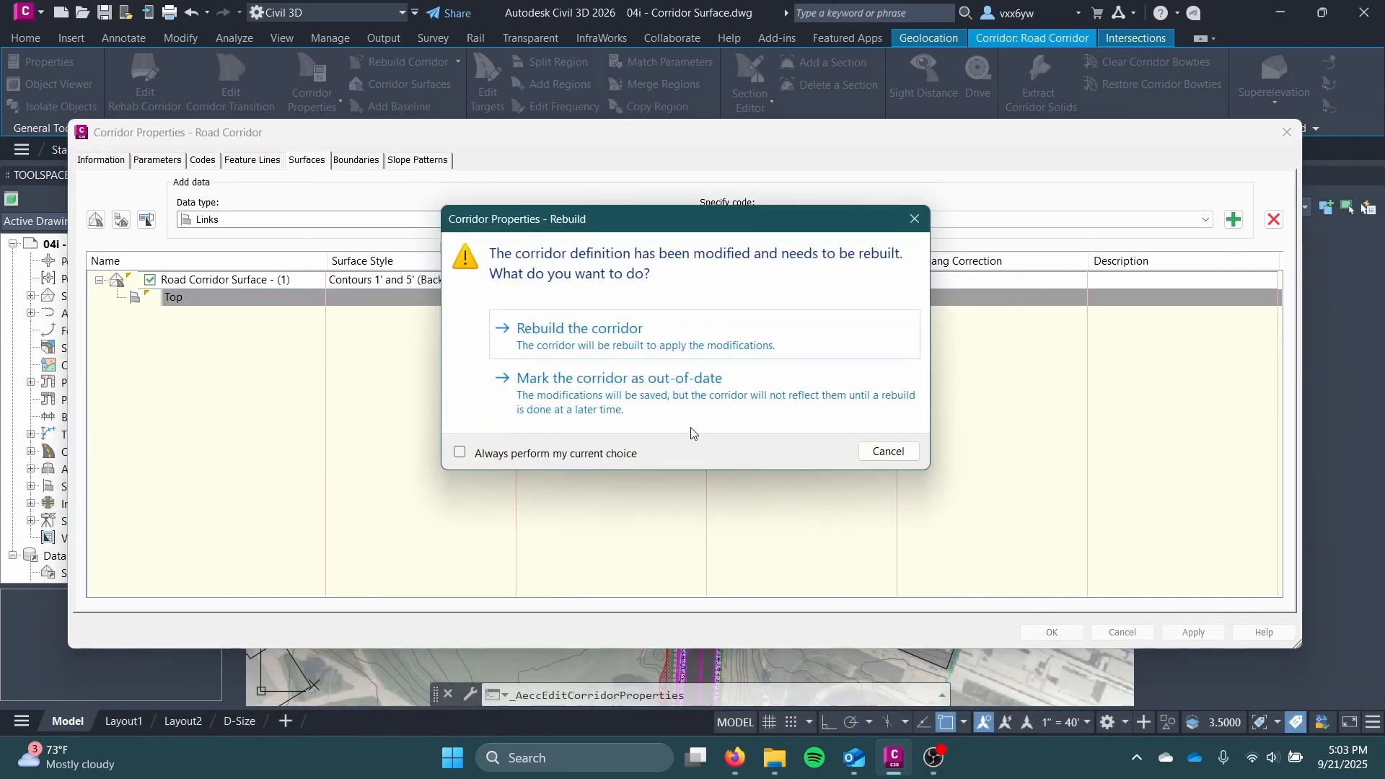
left_click(691, 346)
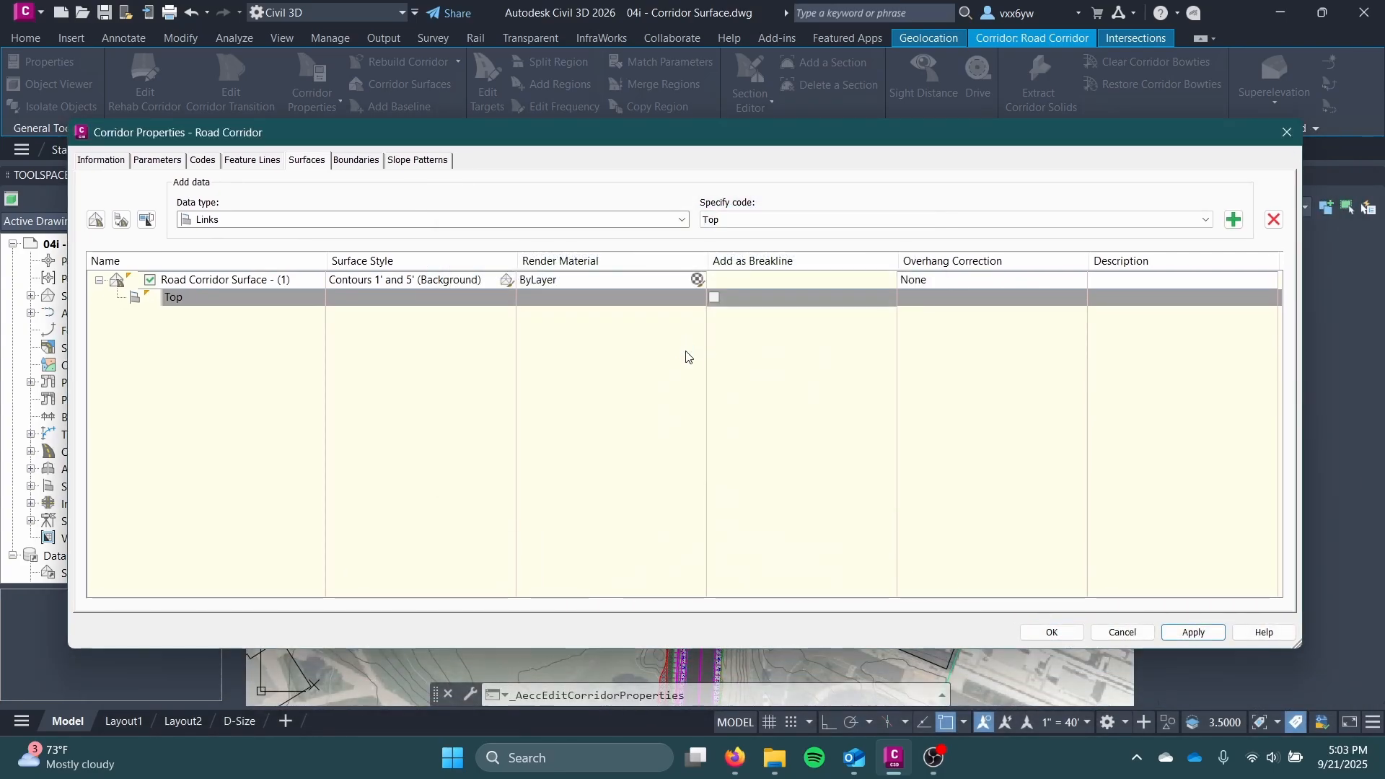
left_click(1050, 632)
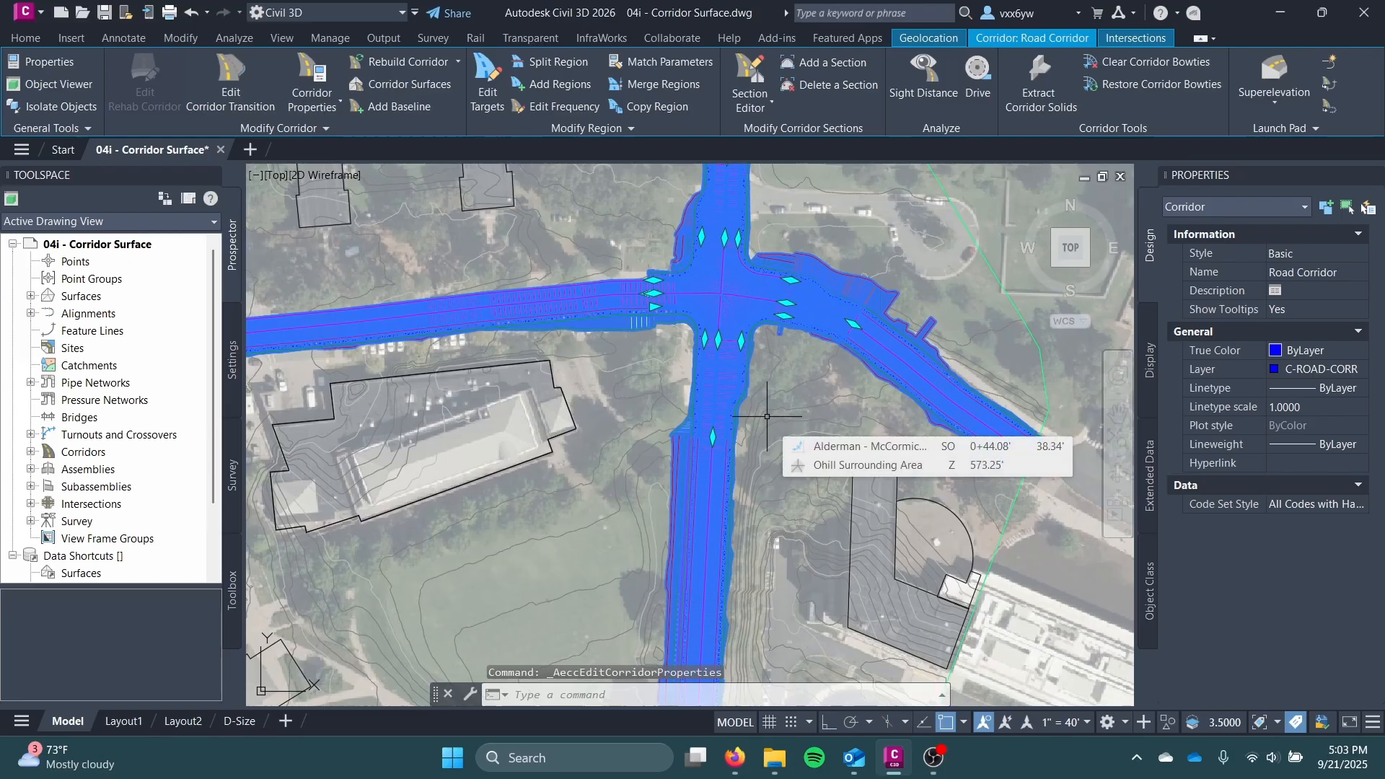
key("Escape")
scroll(570, 319, "up", 5)
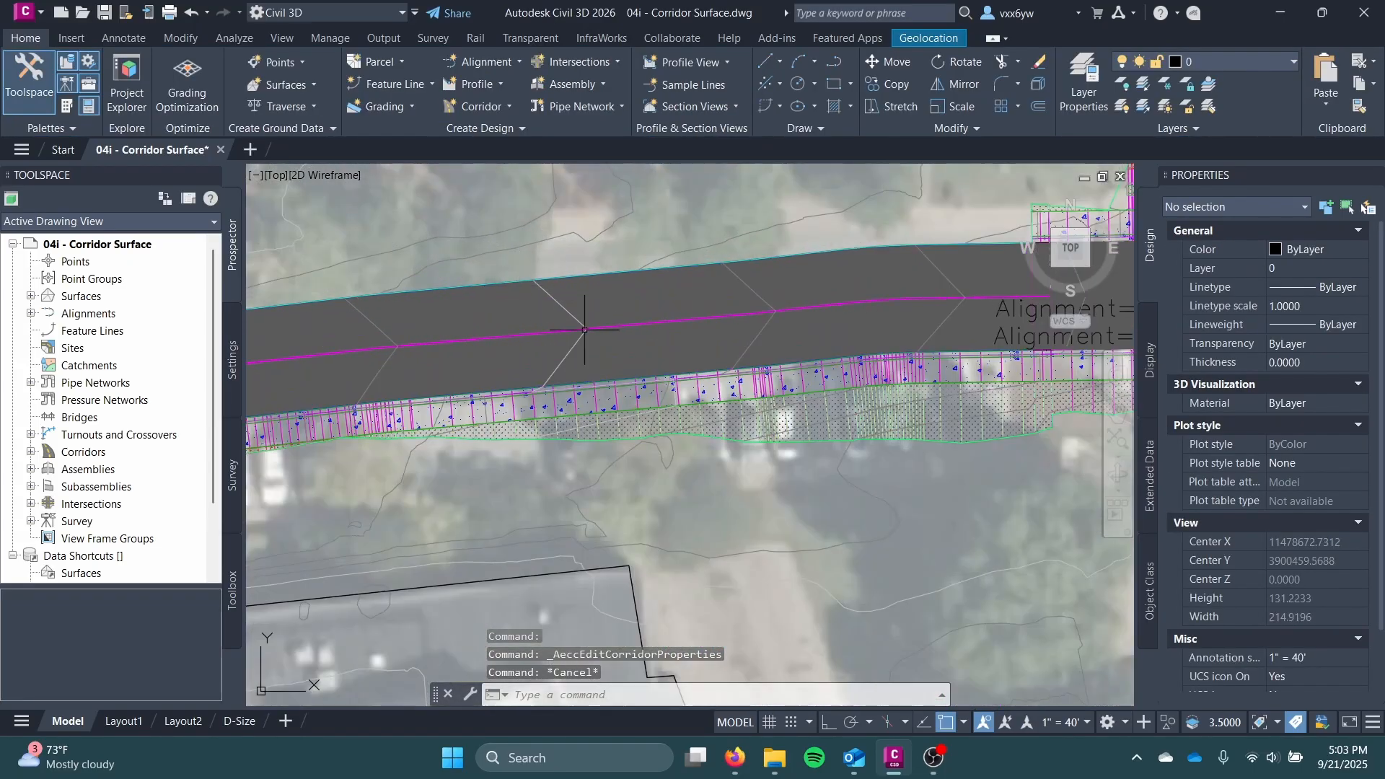
scroll(575, 311, "down", 2)
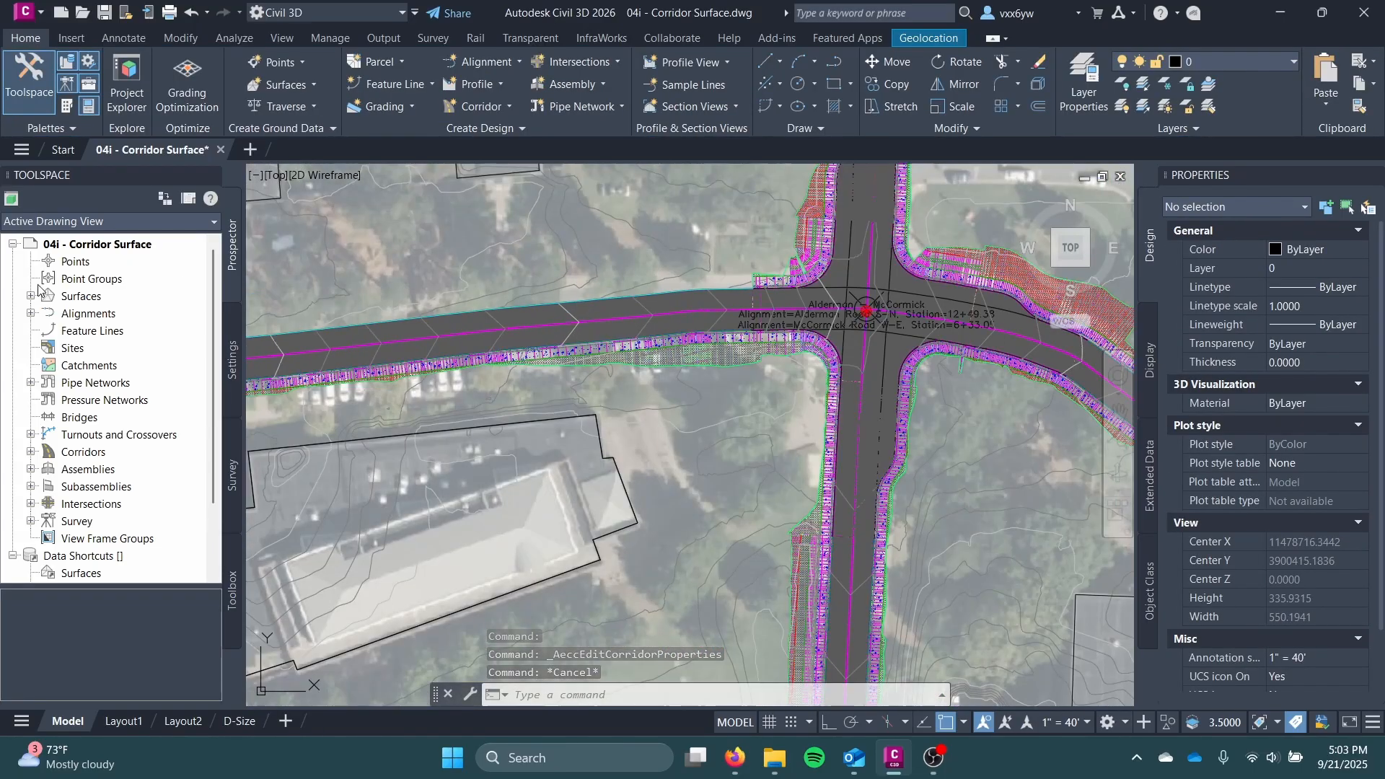
Step: Select the road corridor surface and open it in a maximized Model Viewer
scroll(431, 329, "up", 2)
scroll(528, 297, "down", 2)
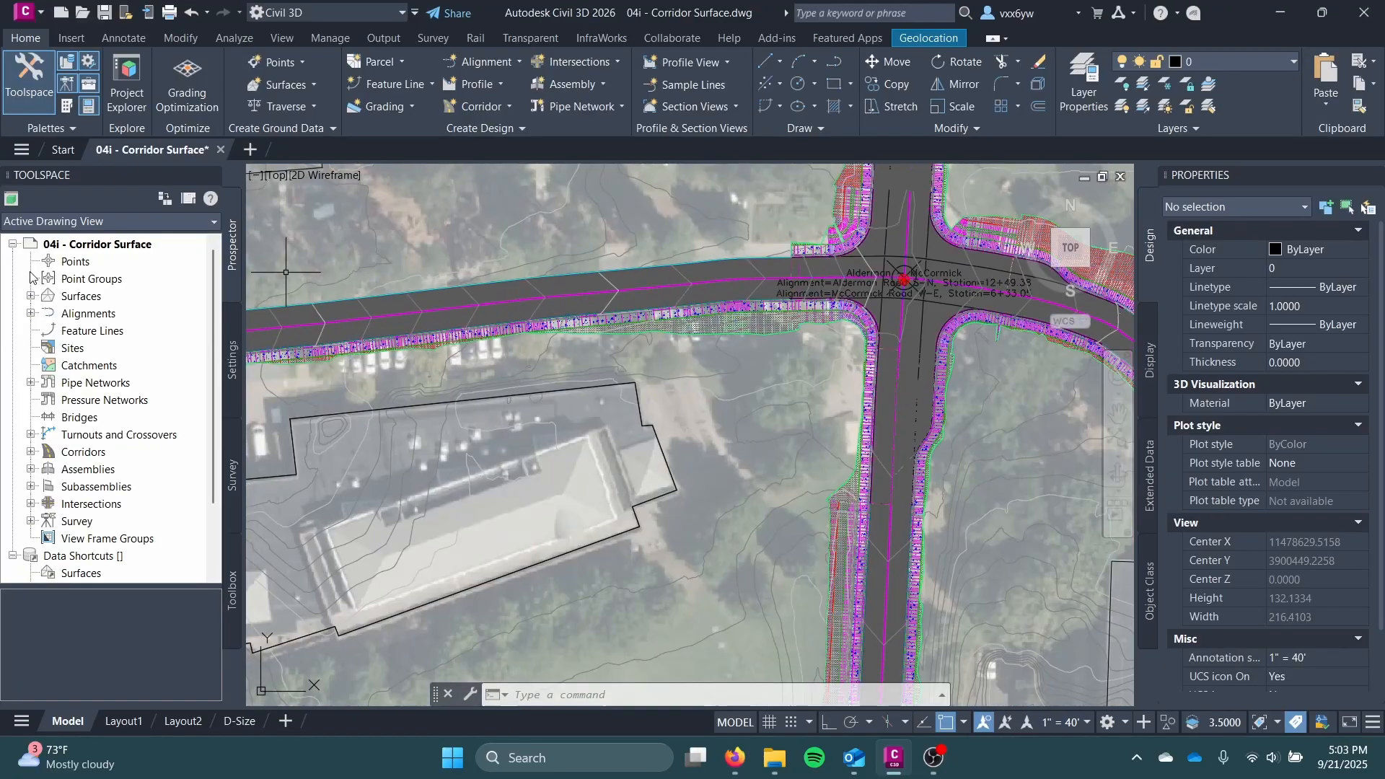
left_click(31, 296)
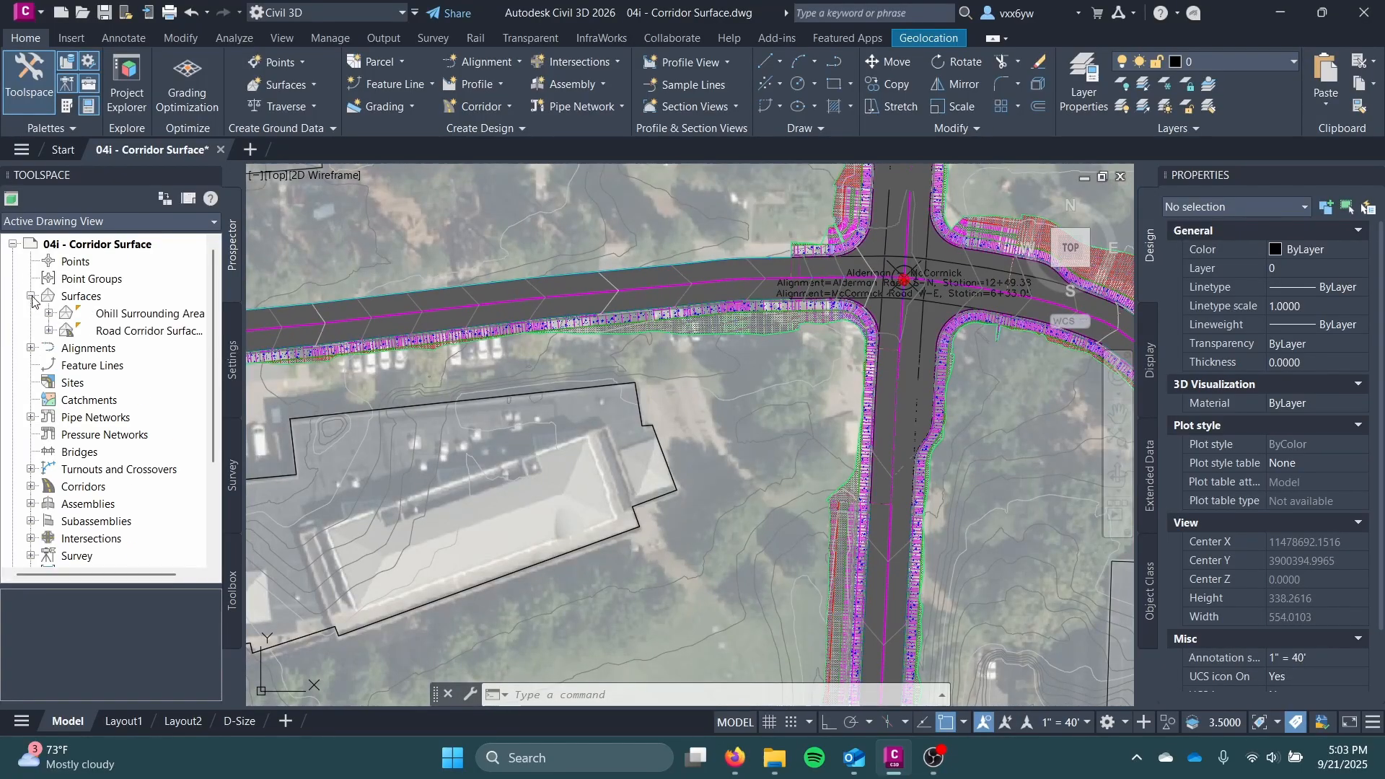
right_click(143, 330)
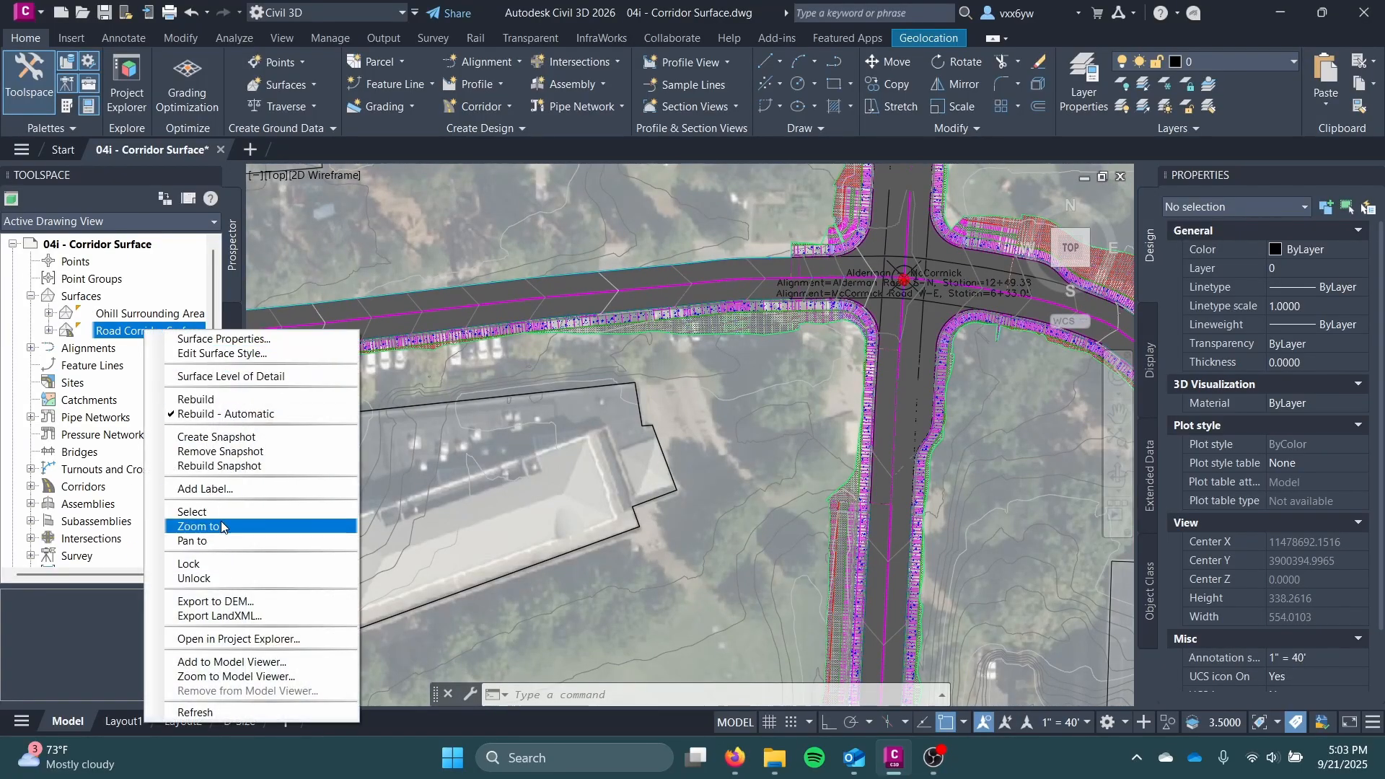
left_click(192, 511)
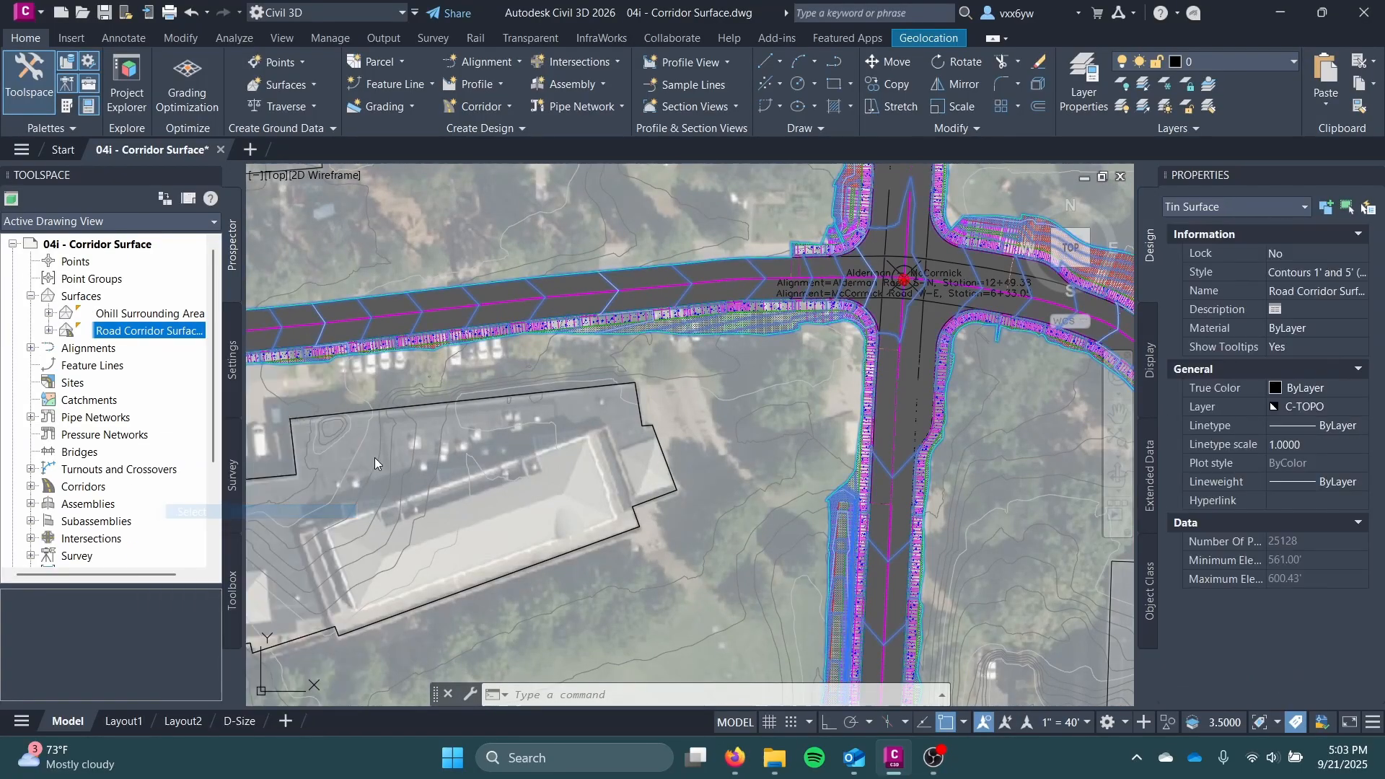
right_click(145, 332)
left_click(281, 652)
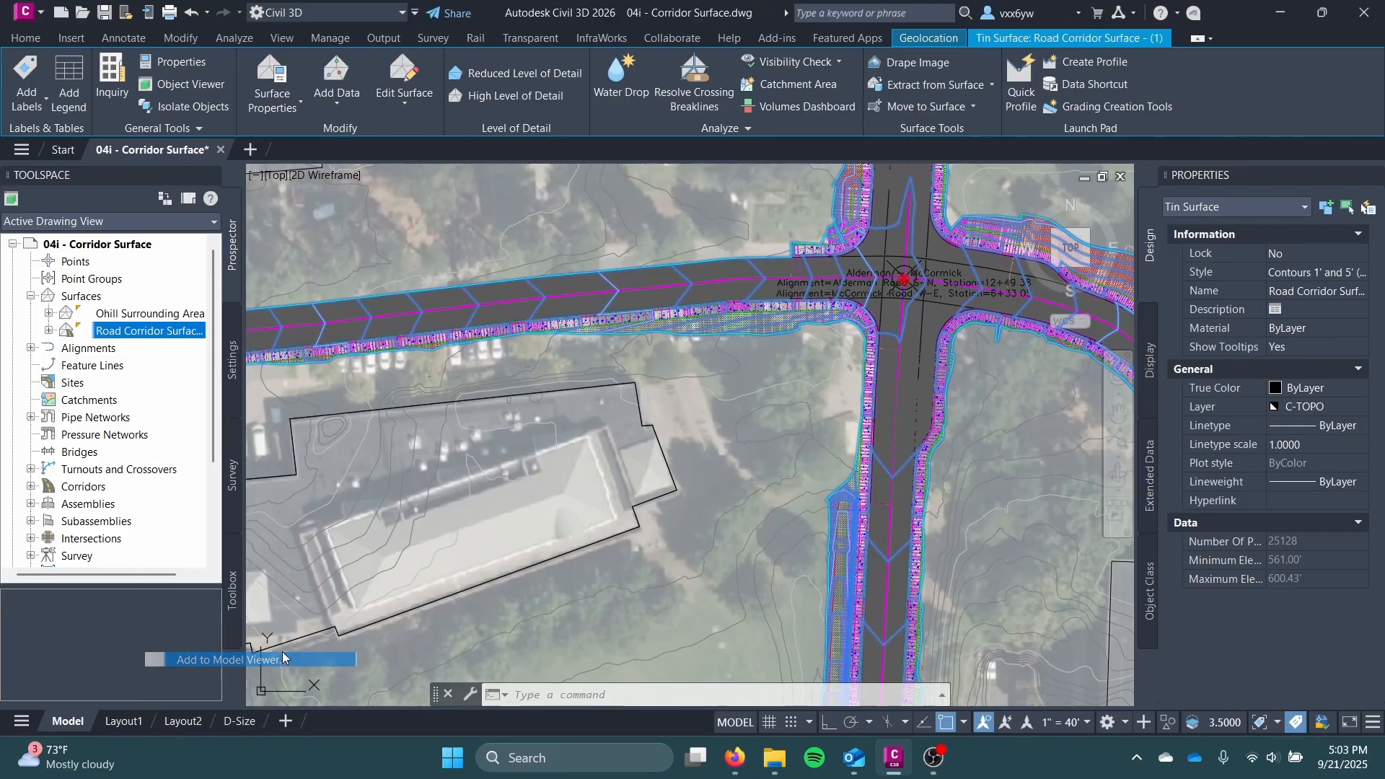
left_click(1313, 15)
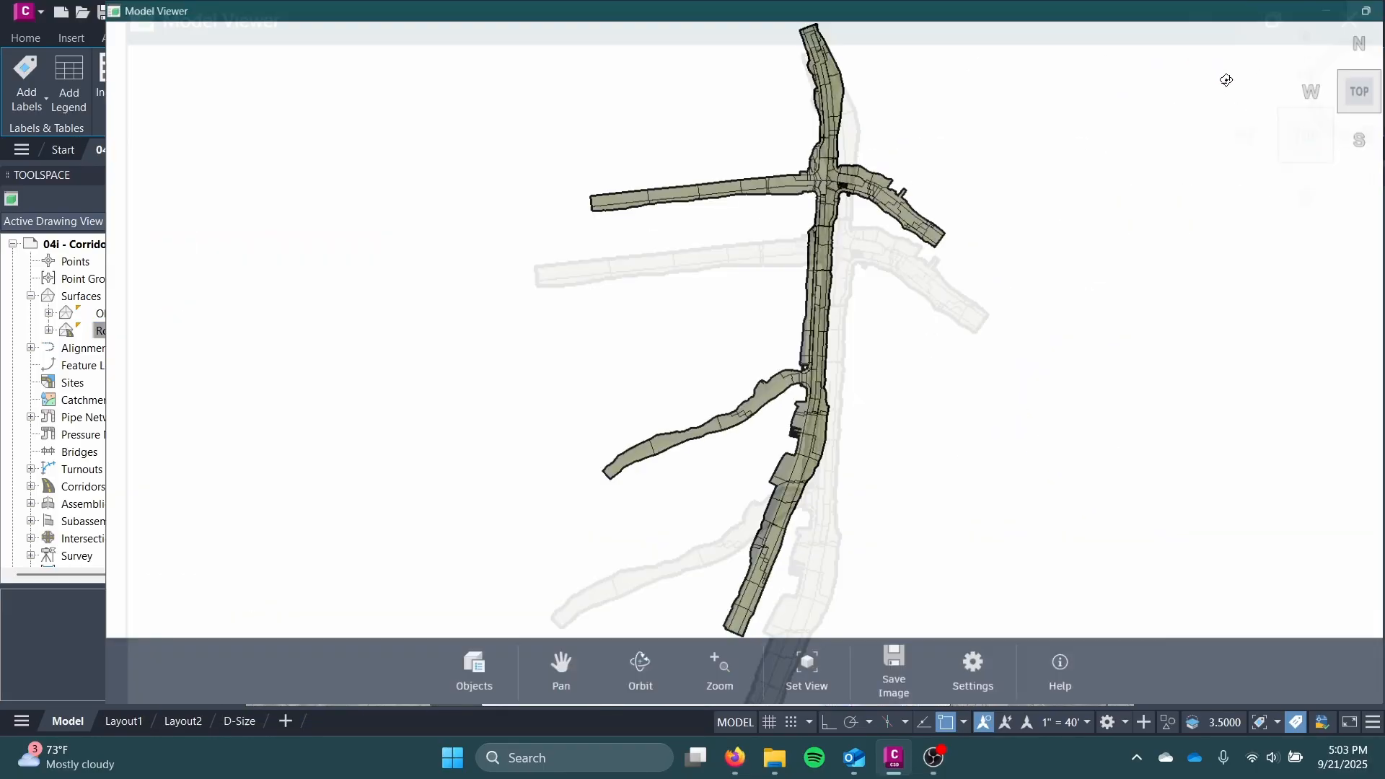
Step: Examine the road corridor surface in 3D along the main road, the side roads and the four-way intersection
scroll(732, 383, "up", 5)
left_click_drag(730, 381, 714, 219)
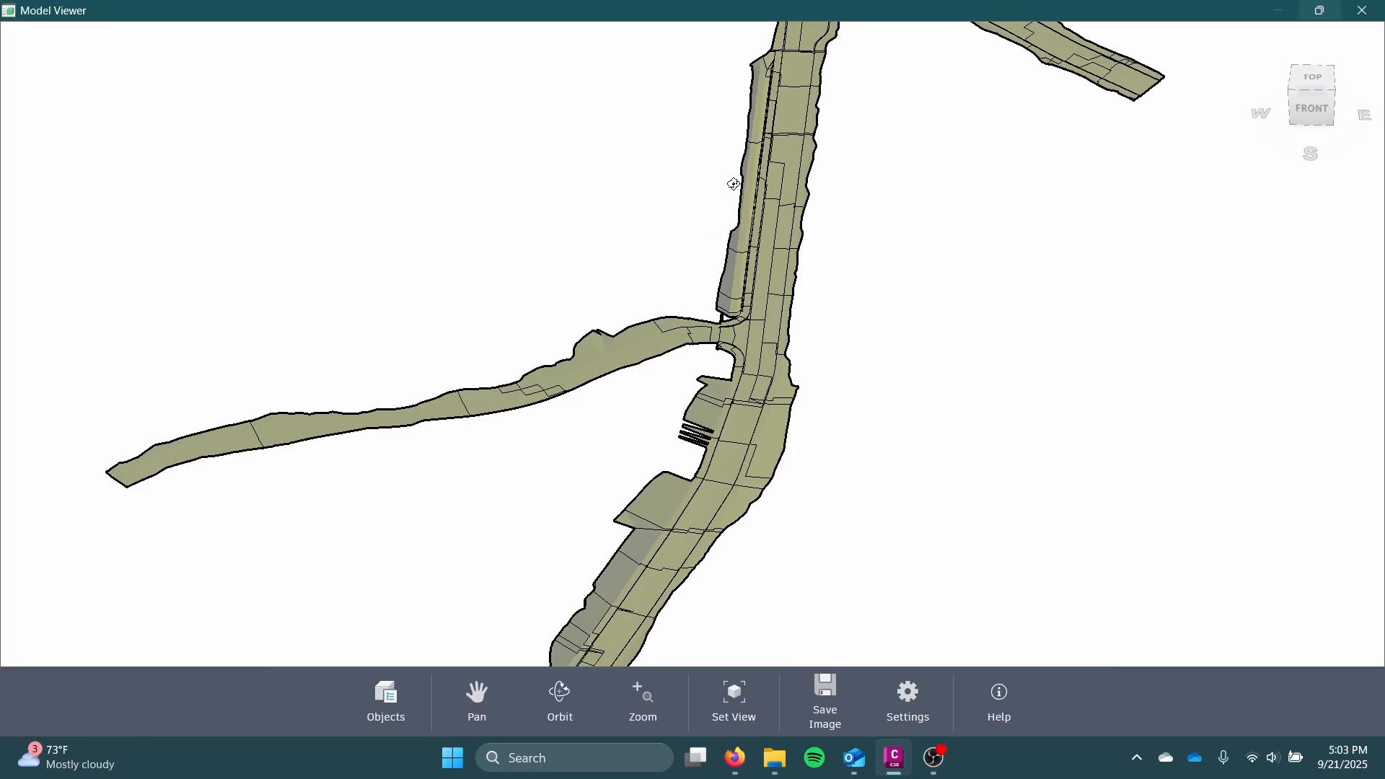
middle_click_drag(734, 184, 765, 507)
mouse_move(844, 293)
left_mouse_down()
mouse_move(844, 316)
mouse_move(842, 285)
left_mouse_up()
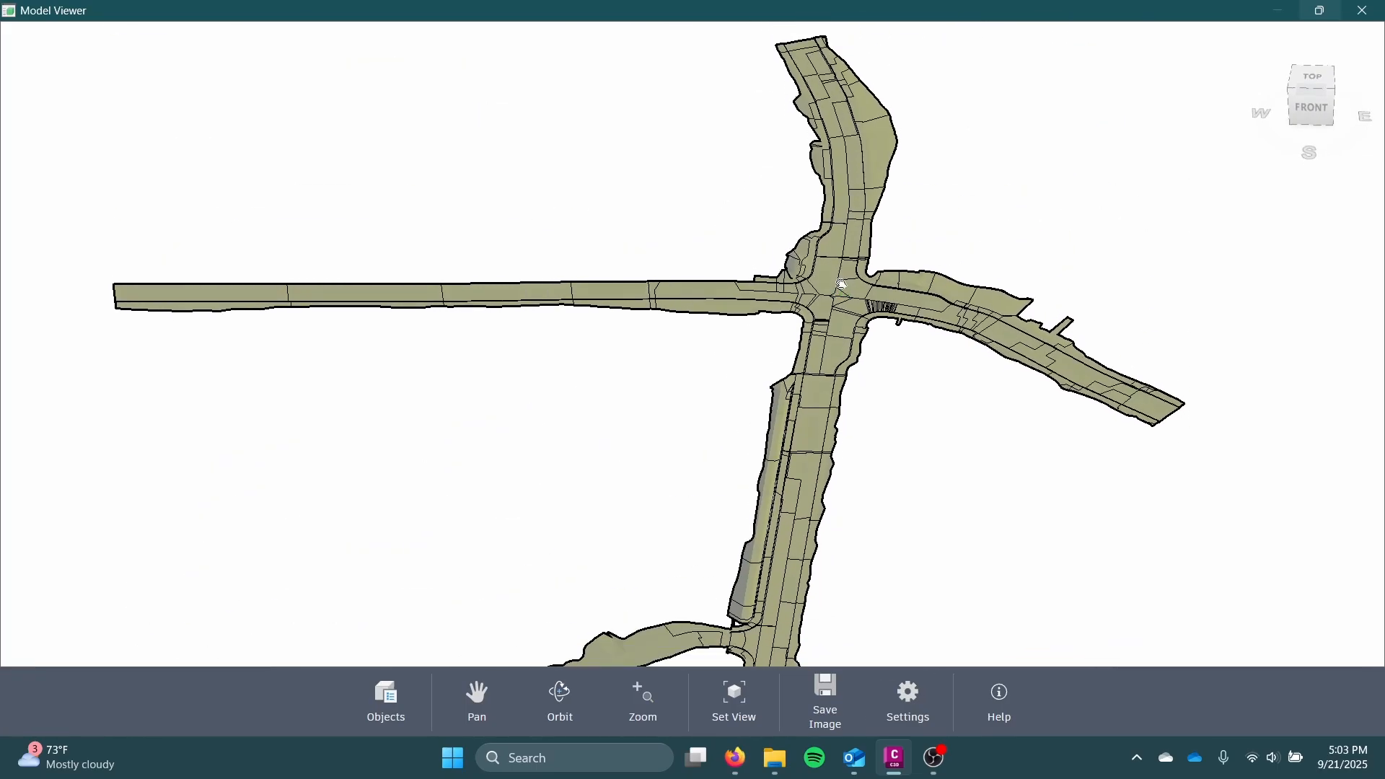
middle_click_drag(842, 285, 849, 369)
scroll(849, 369, "up", 4)
left_click_drag(849, 369, 866, 418)
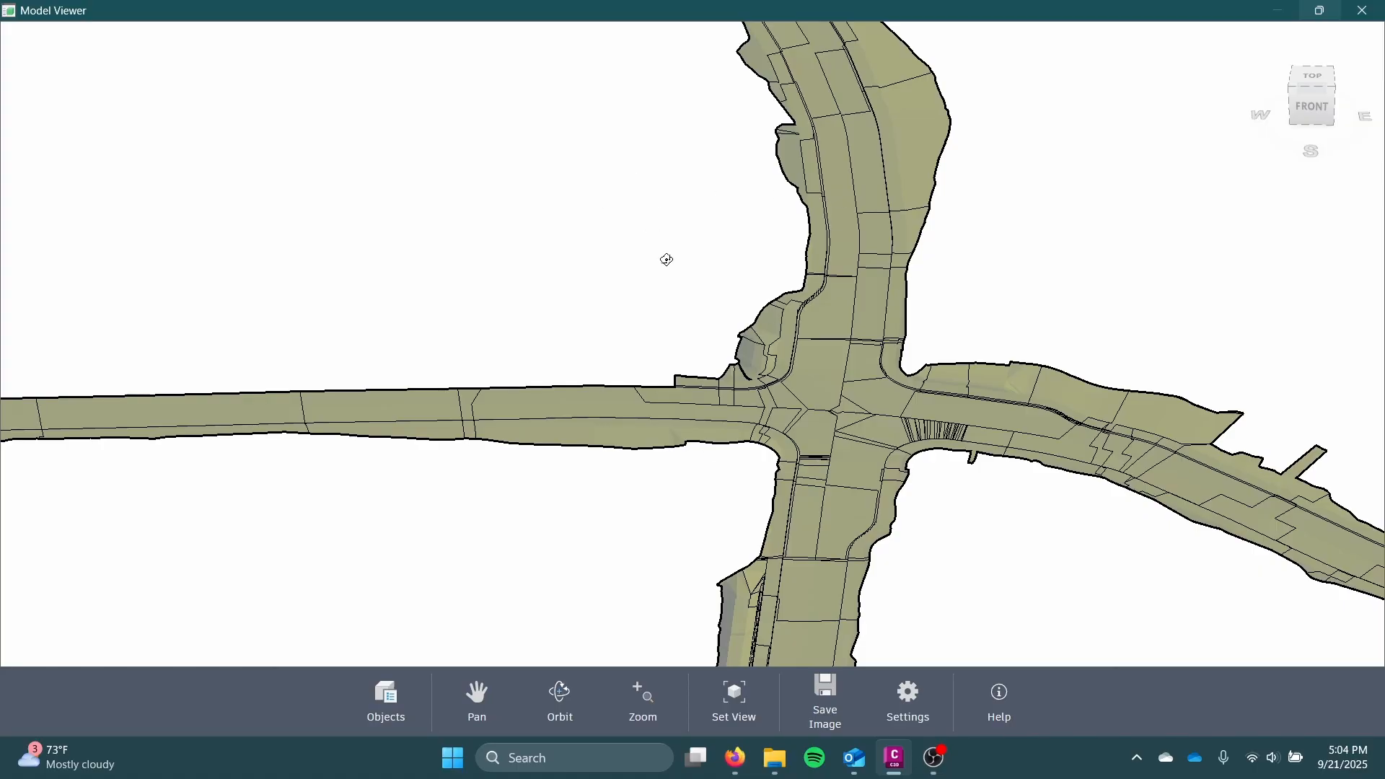
mouse_move(909, 369)
left_mouse_down()
mouse_move(873, 310)
mouse_move(907, 362)
left_mouse_up()
scroll(905, 361, "down", 3)
middle_click_drag(852, 373, 1079, 259)
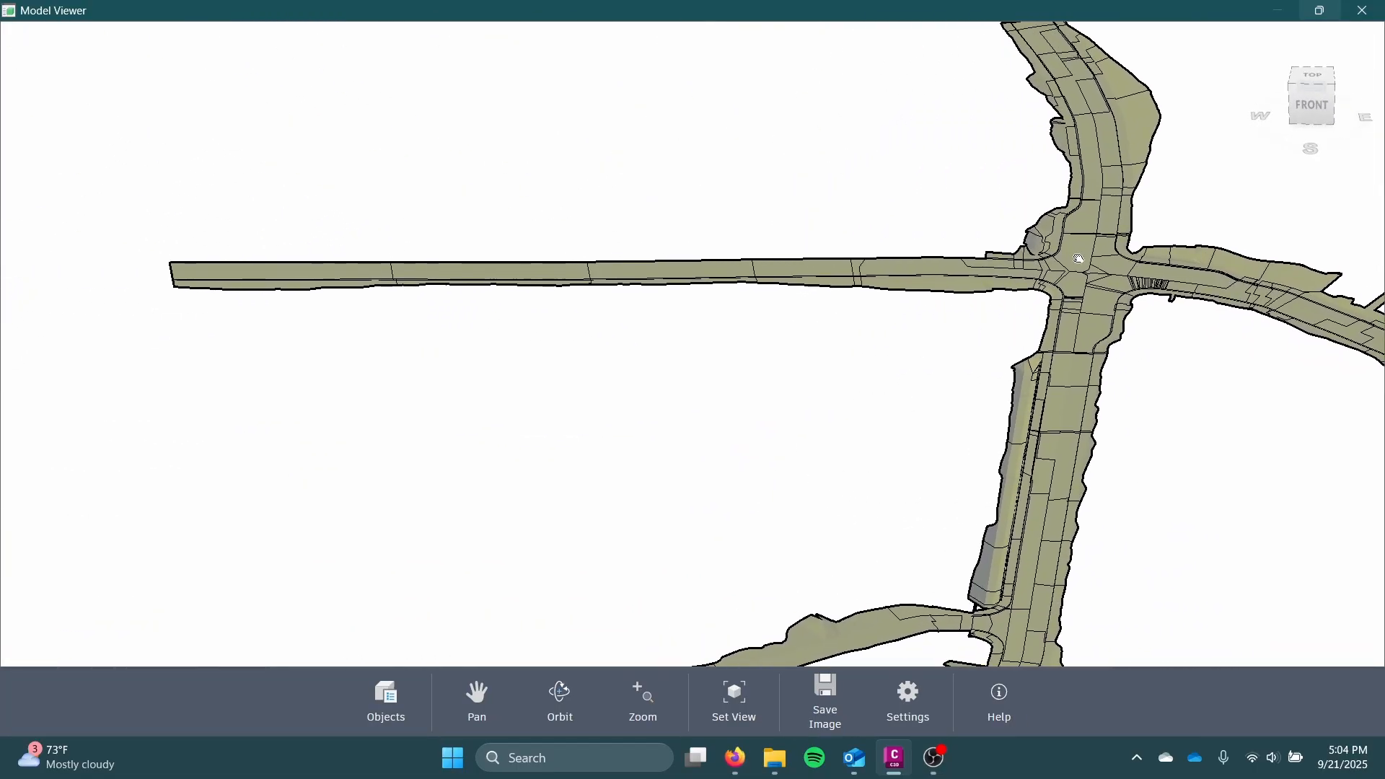
left_click_drag(1080, 292, 1081, 291)
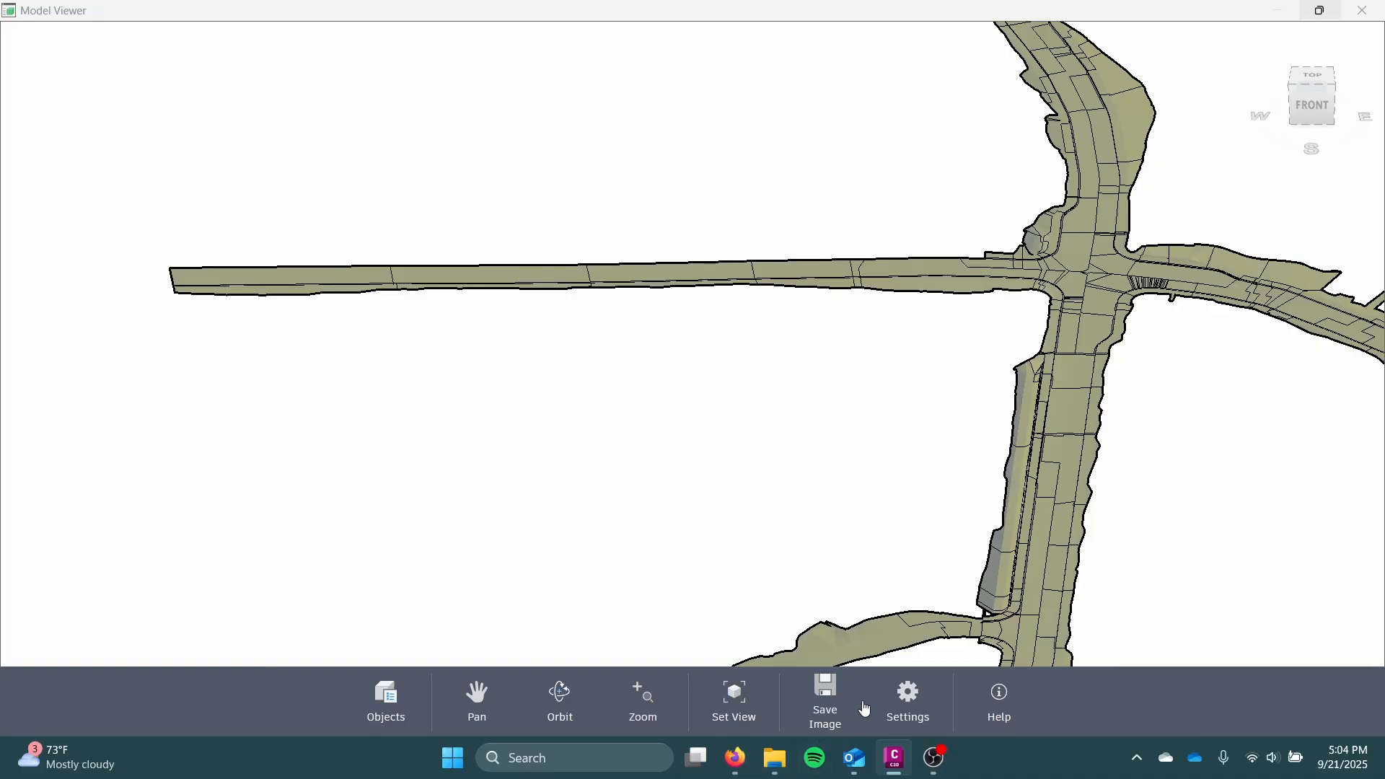
Step: Set the Model Viewer's visual style to Shaded, inspect the corridor surface up close and close the viewer
left_click(913, 694)
left_click(1235, 111)
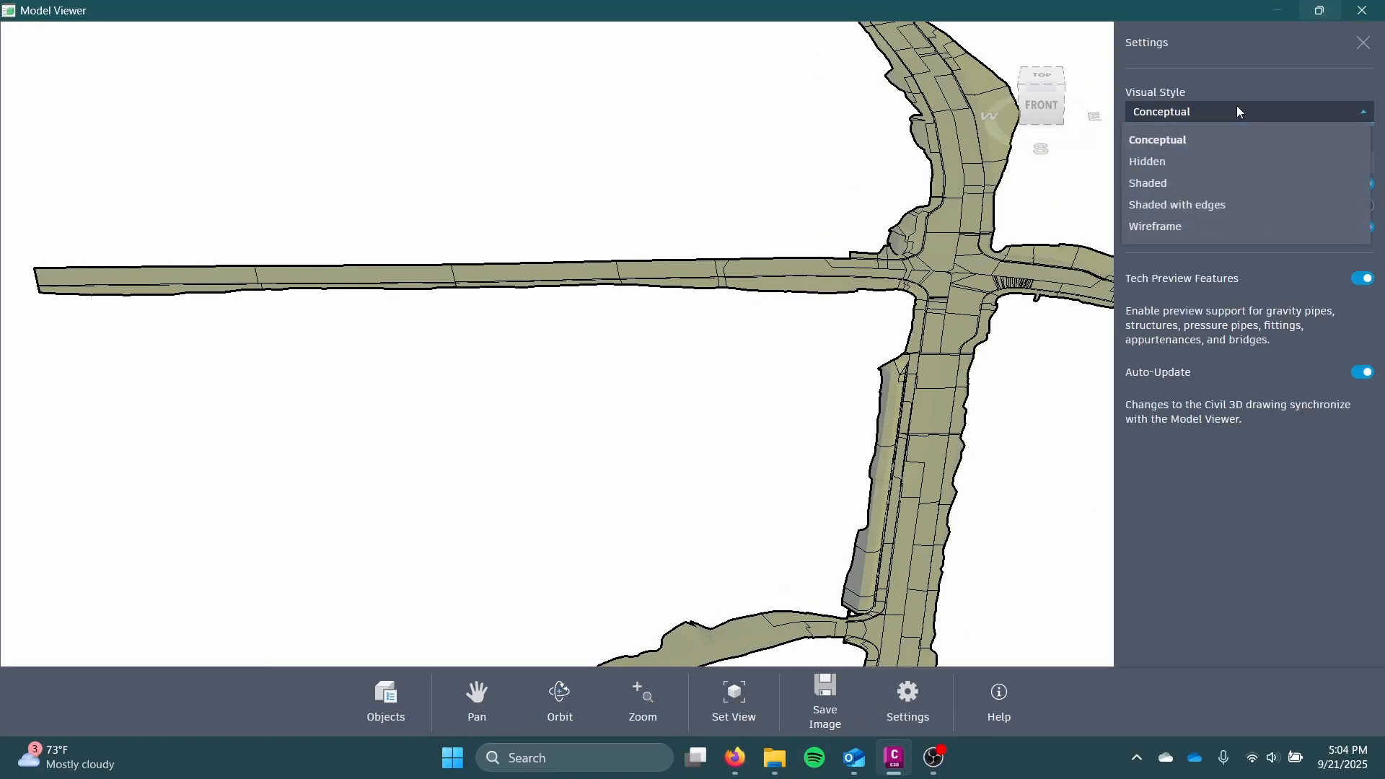
left_click(1203, 187)
mouse_move(894, 365)
left_mouse_down()
mouse_move(615, 397)
mouse_move(674, 389)
mouse_move(535, 366)
mouse_move(624, 337)
mouse_move(594, 300)
mouse_move(645, 355)
left_mouse_up()
scroll(622, 377, "up", 5)
left_click(1363, 10)
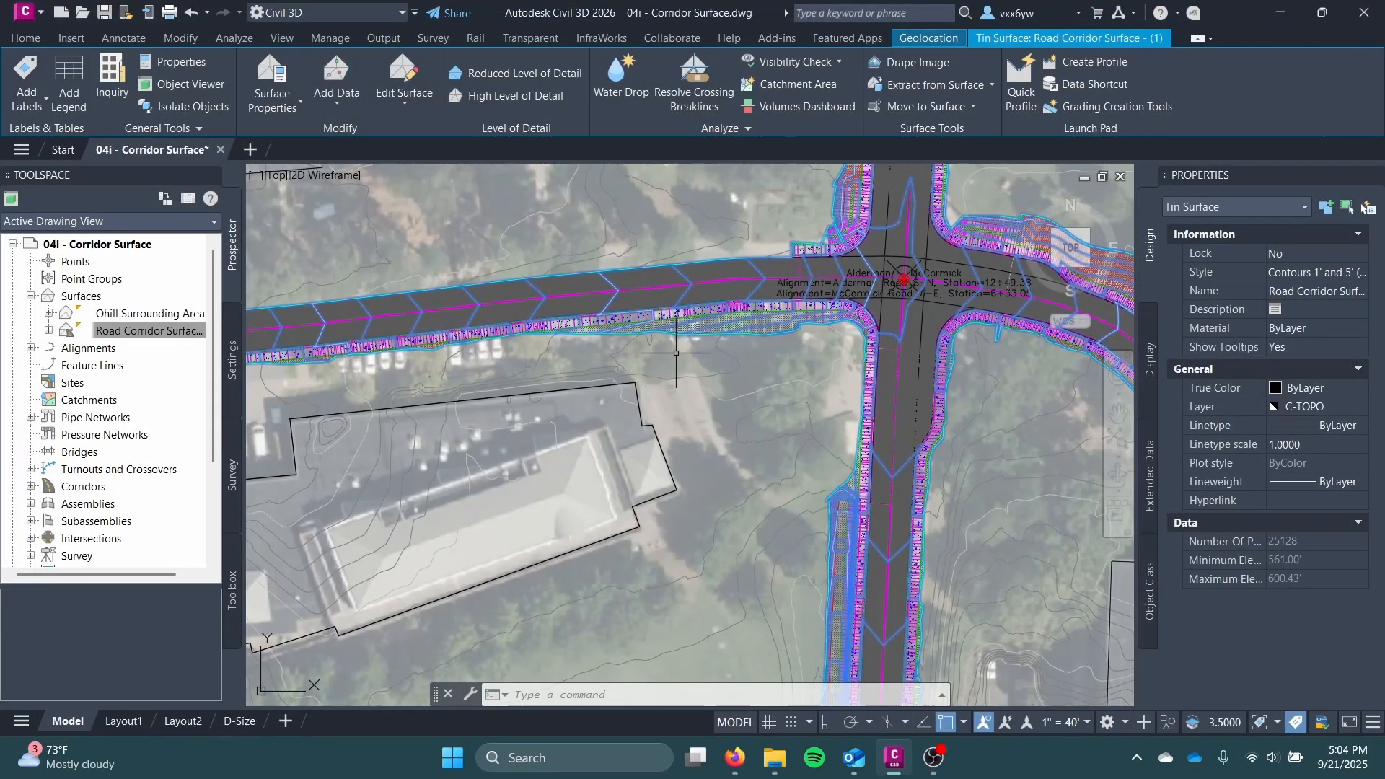
Step: Set the road corridor surface's style to _No Display in its surface properties and apply the change
right_click(171, 332)
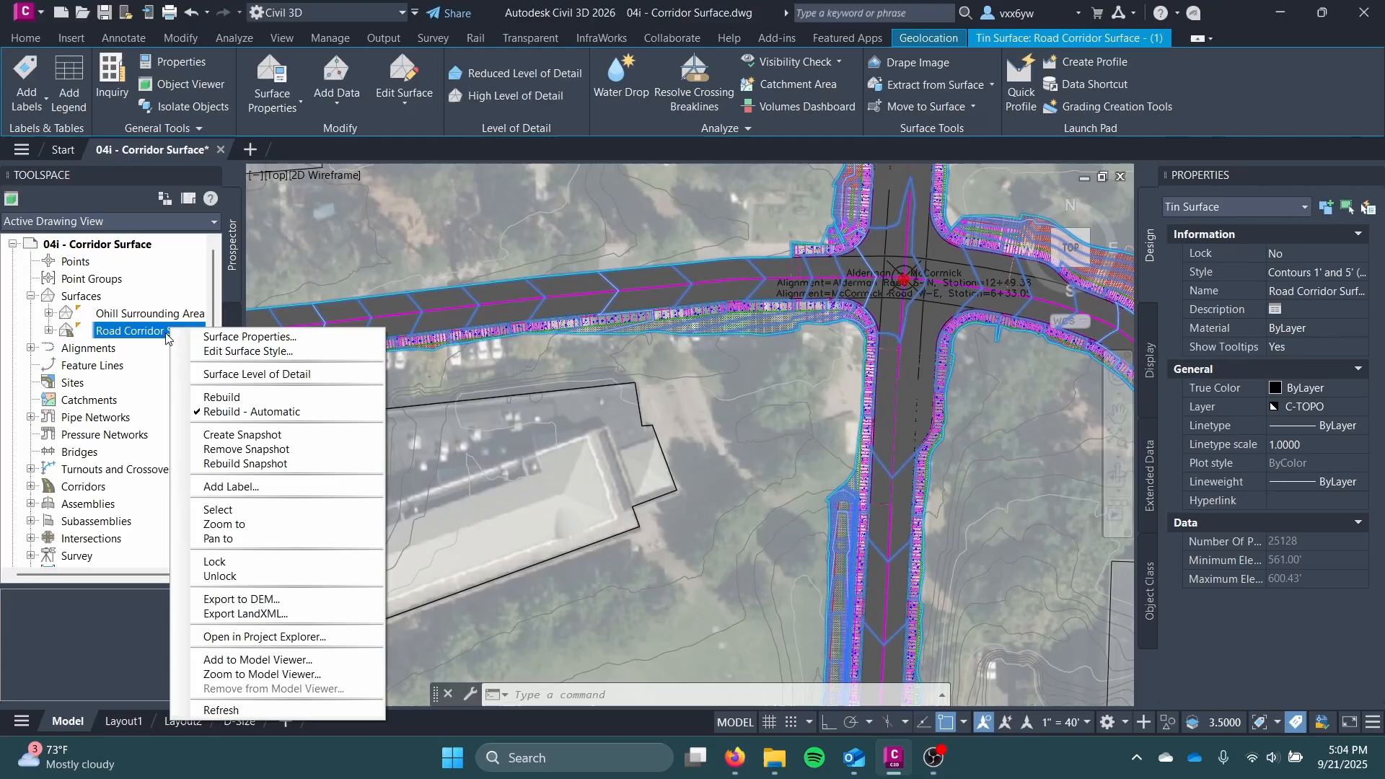
left_click(218, 337)
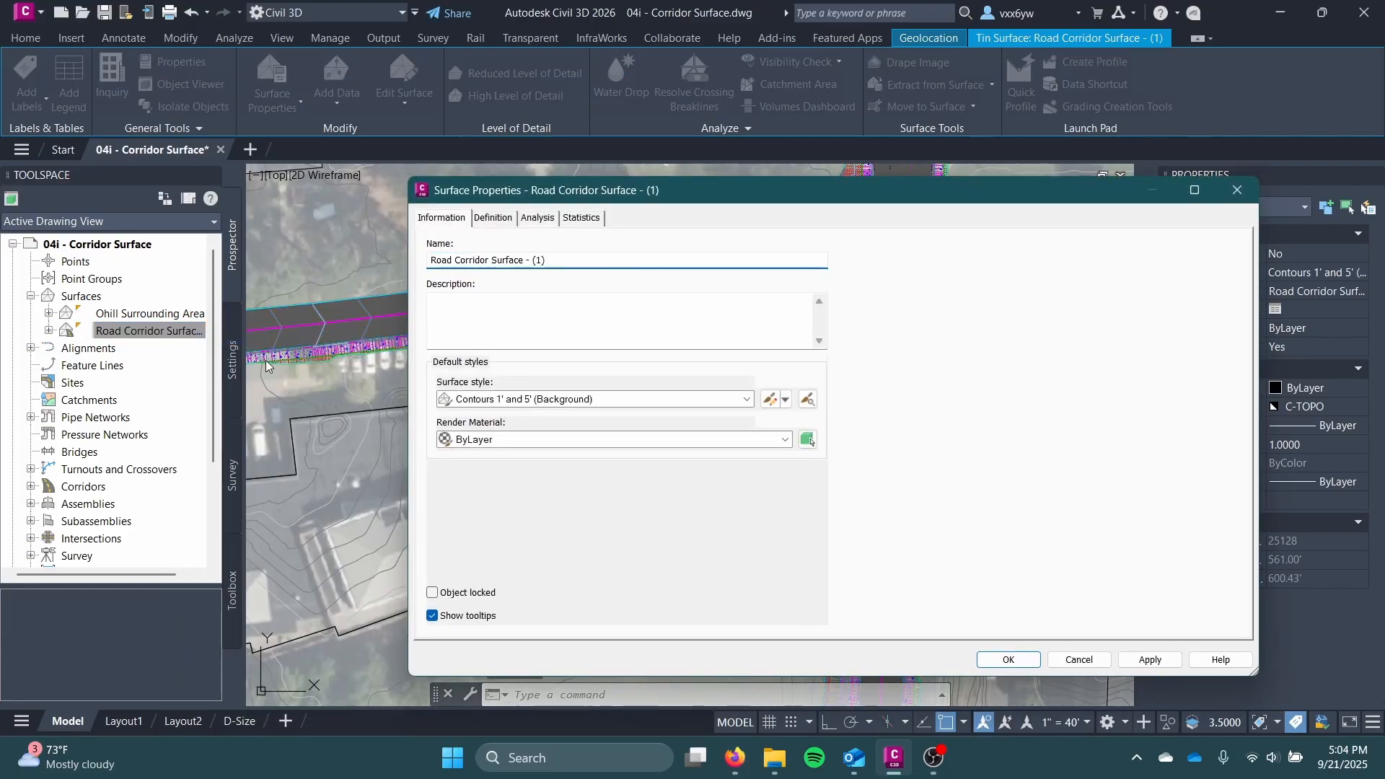
left_click(555, 398)
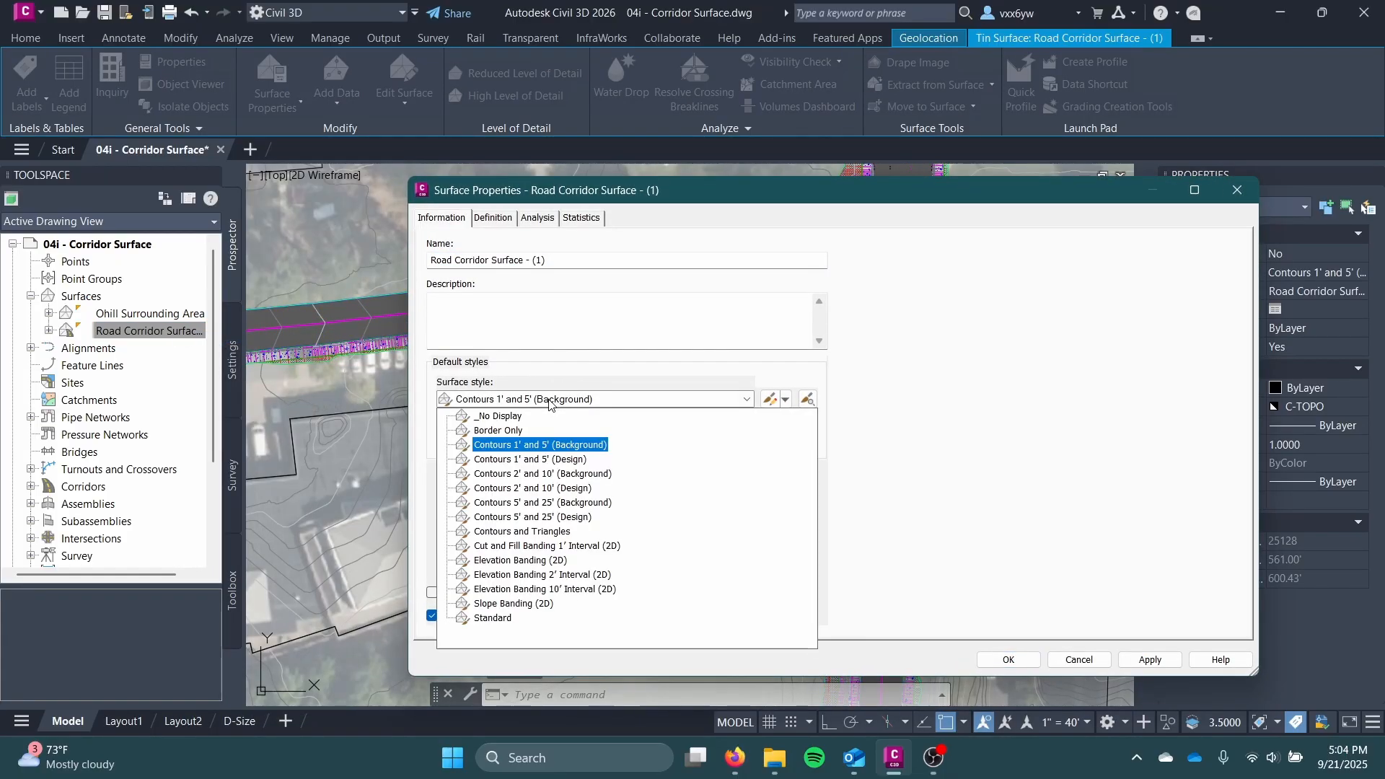
left_click(498, 414)
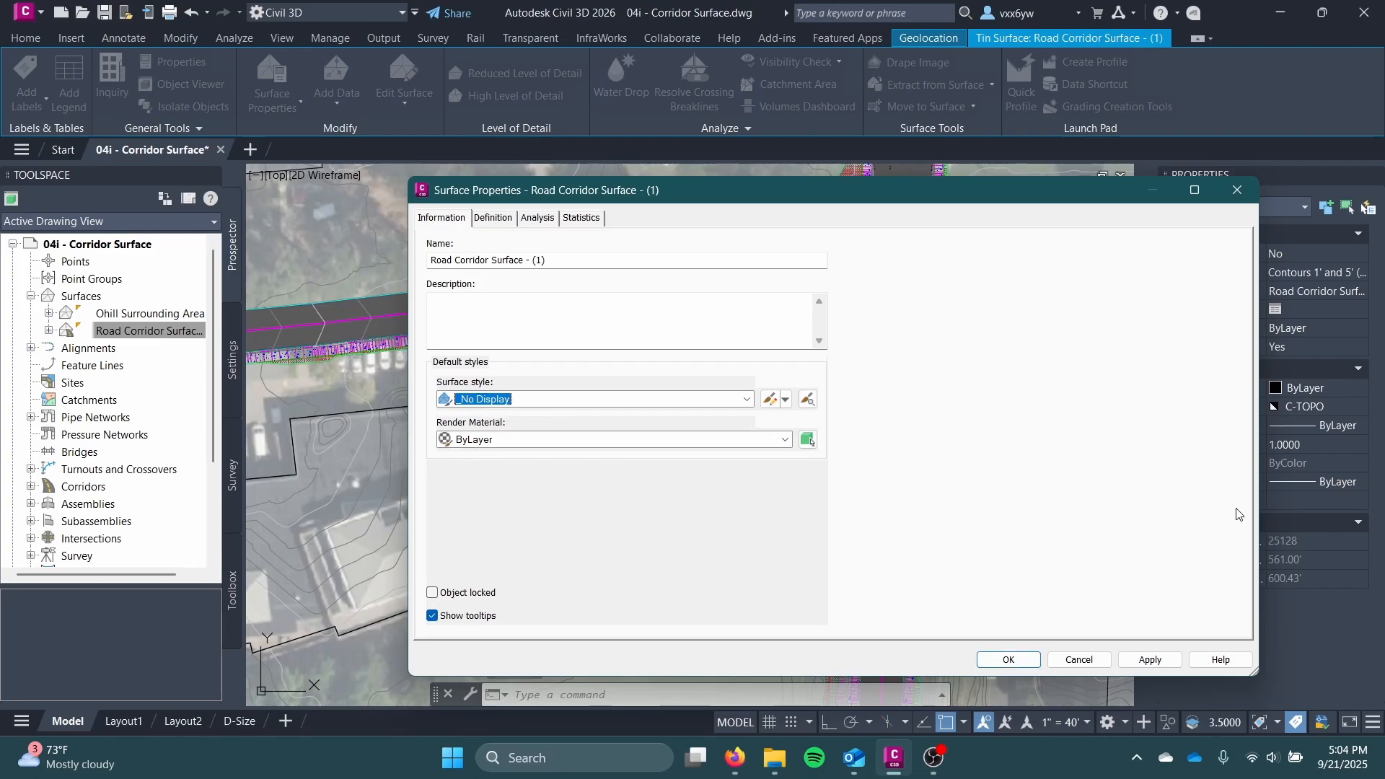
left_click(1152, 658)
left_click(999, 654)
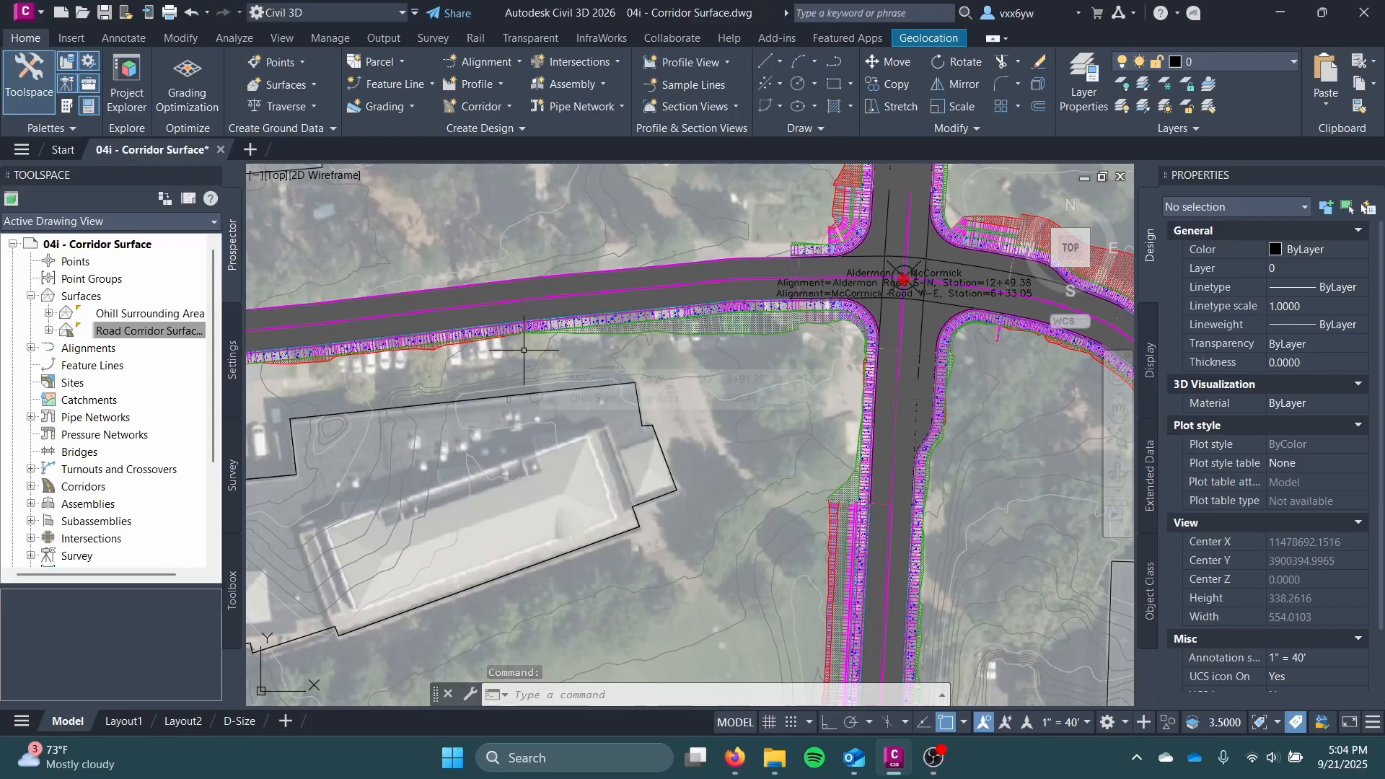
Step: Examine the plan around the Alderman and McCormick intersection to check the corridor and surrounding contours with the corridor surface hidden
mouse_move(515, 358)
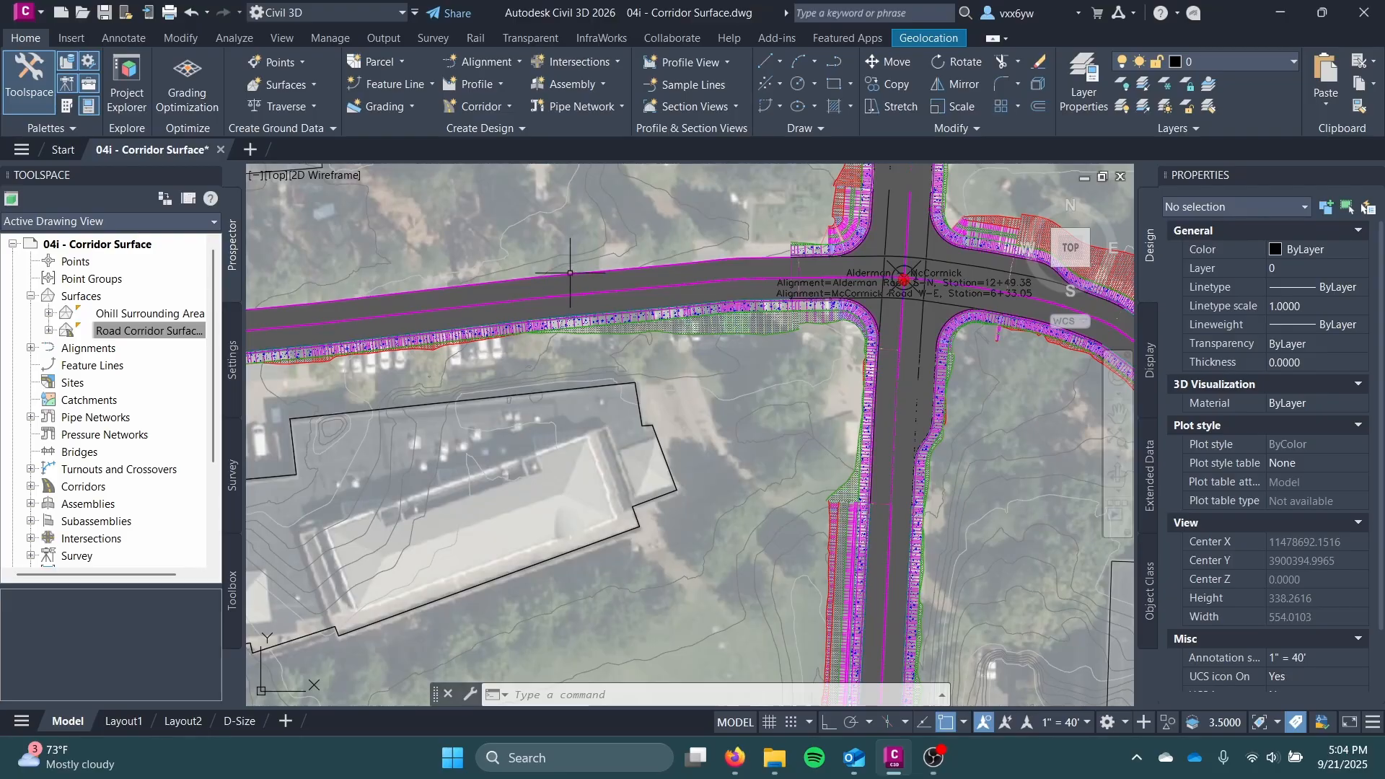
scroll(554, 295, "up", 2)
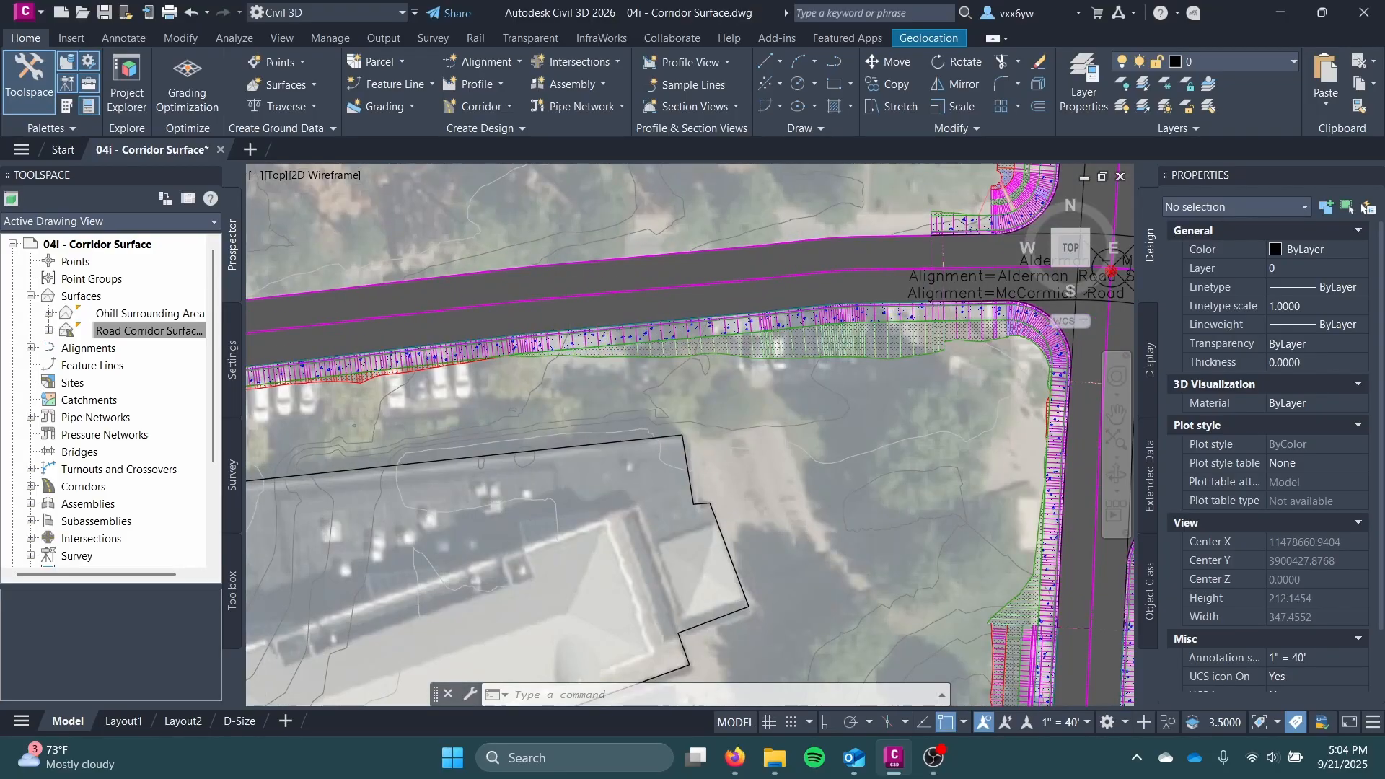
scroll(556, 296, "down", 2)
middle_click_drag(555, 295, 415, 340)
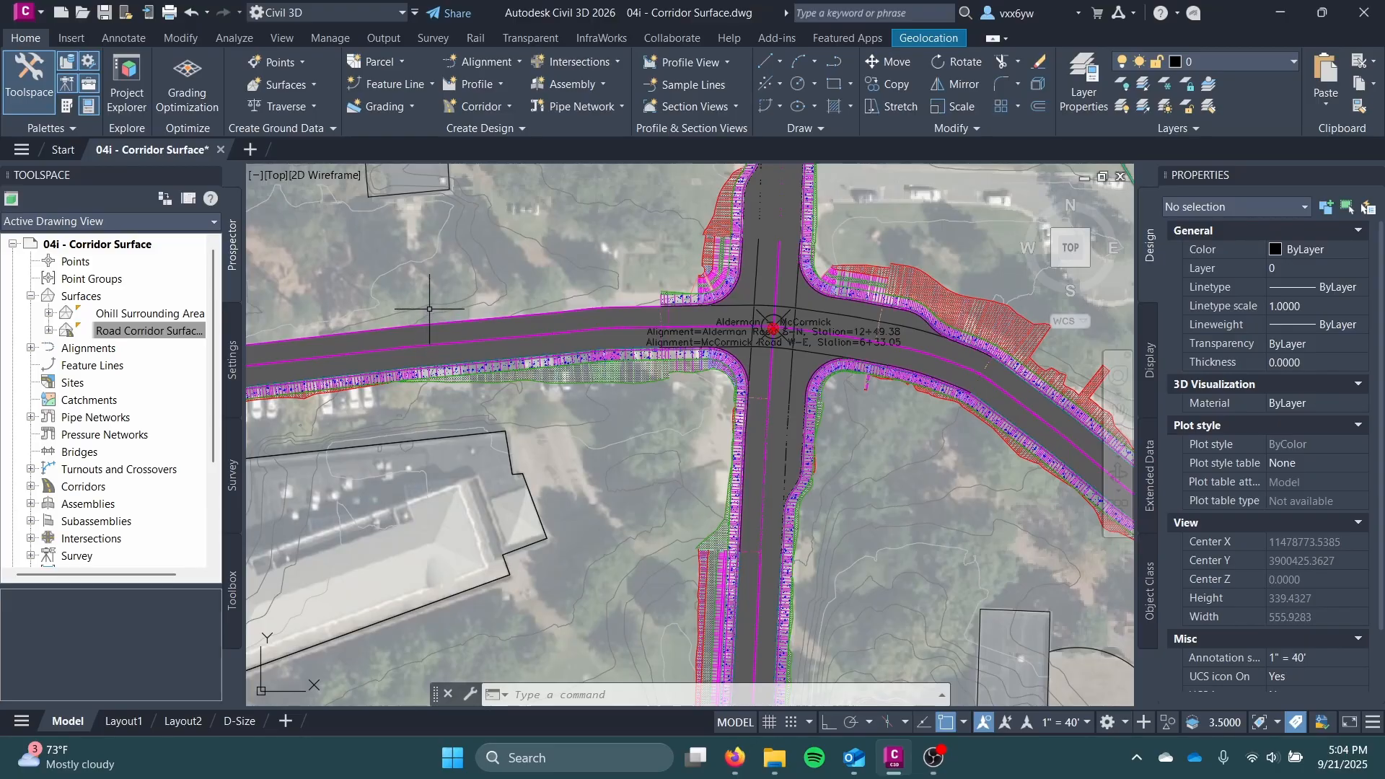
scroll(430, 308, "up", 4)
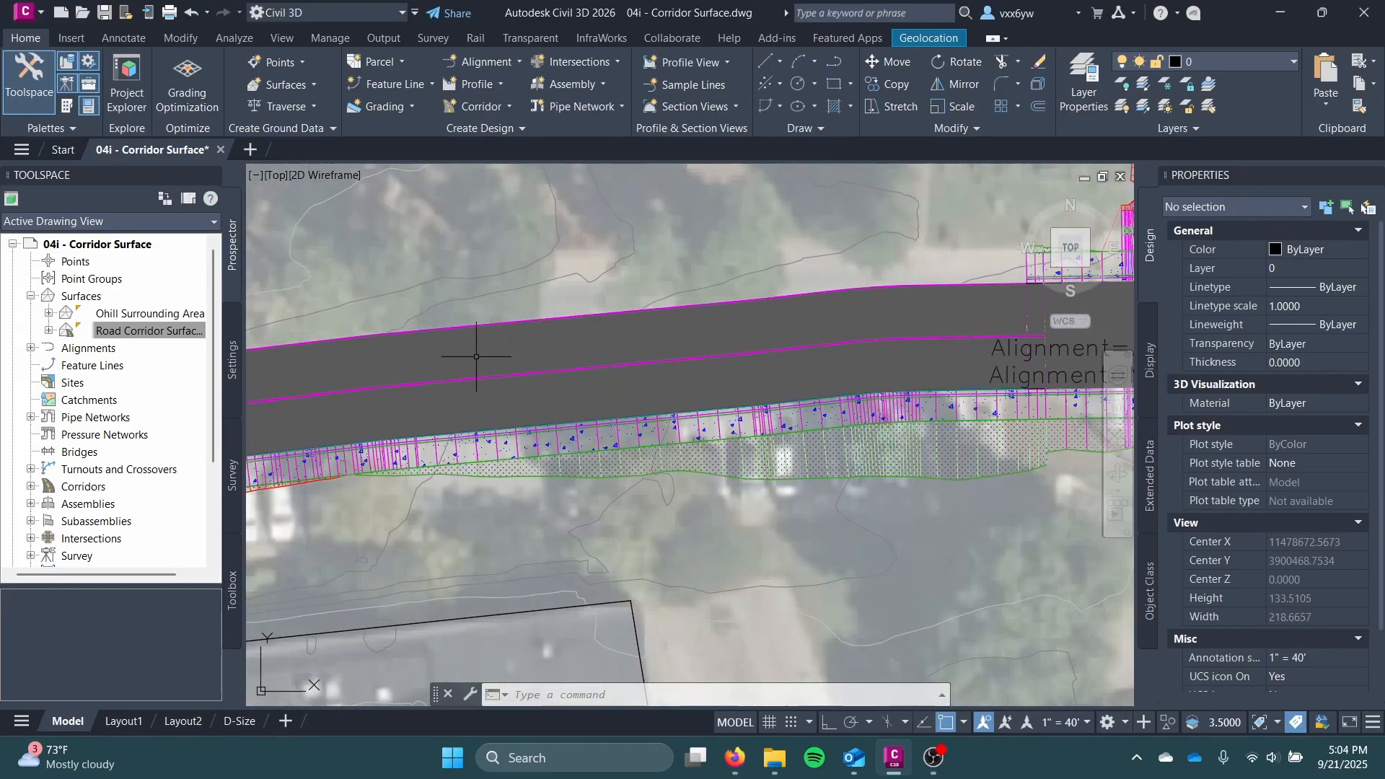
scroll(590, 376, "down", 2)
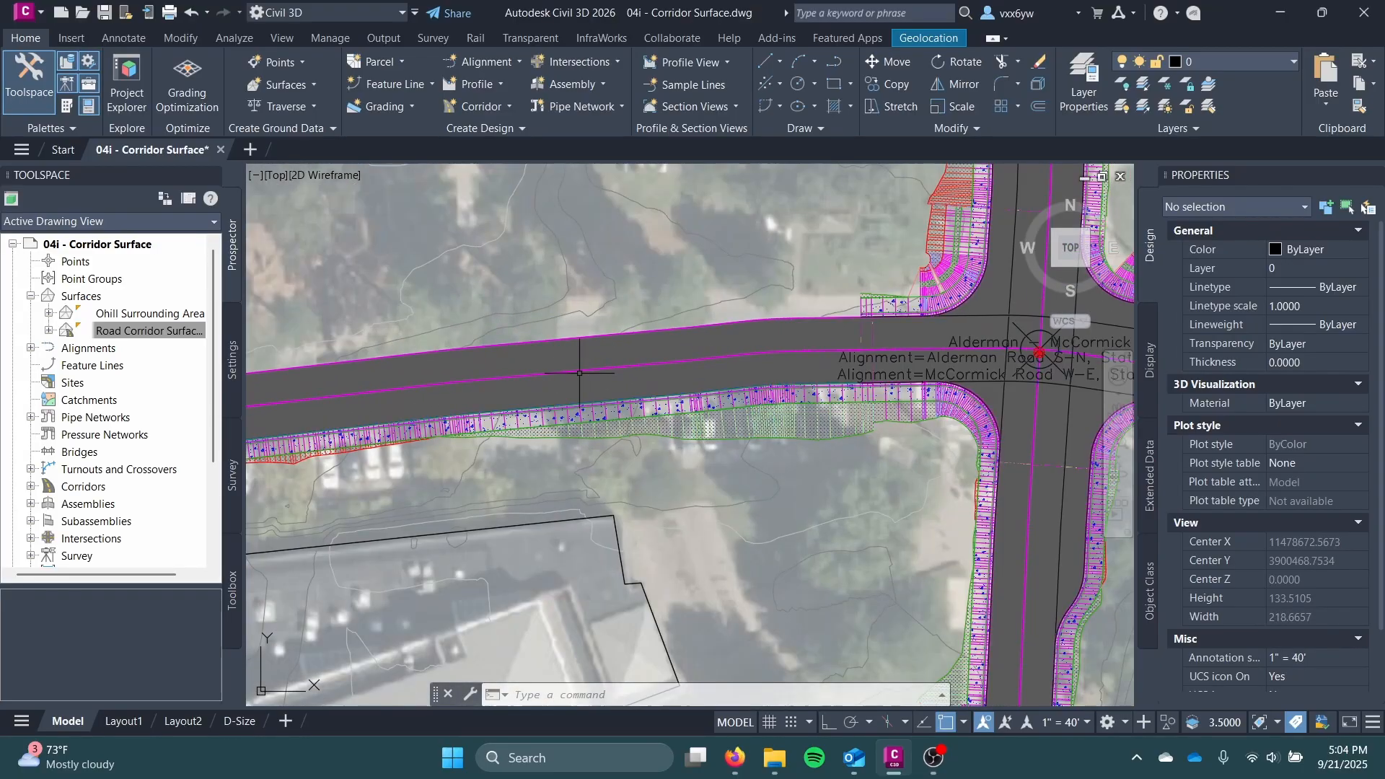
left_click(596, 256)
key("Escape")
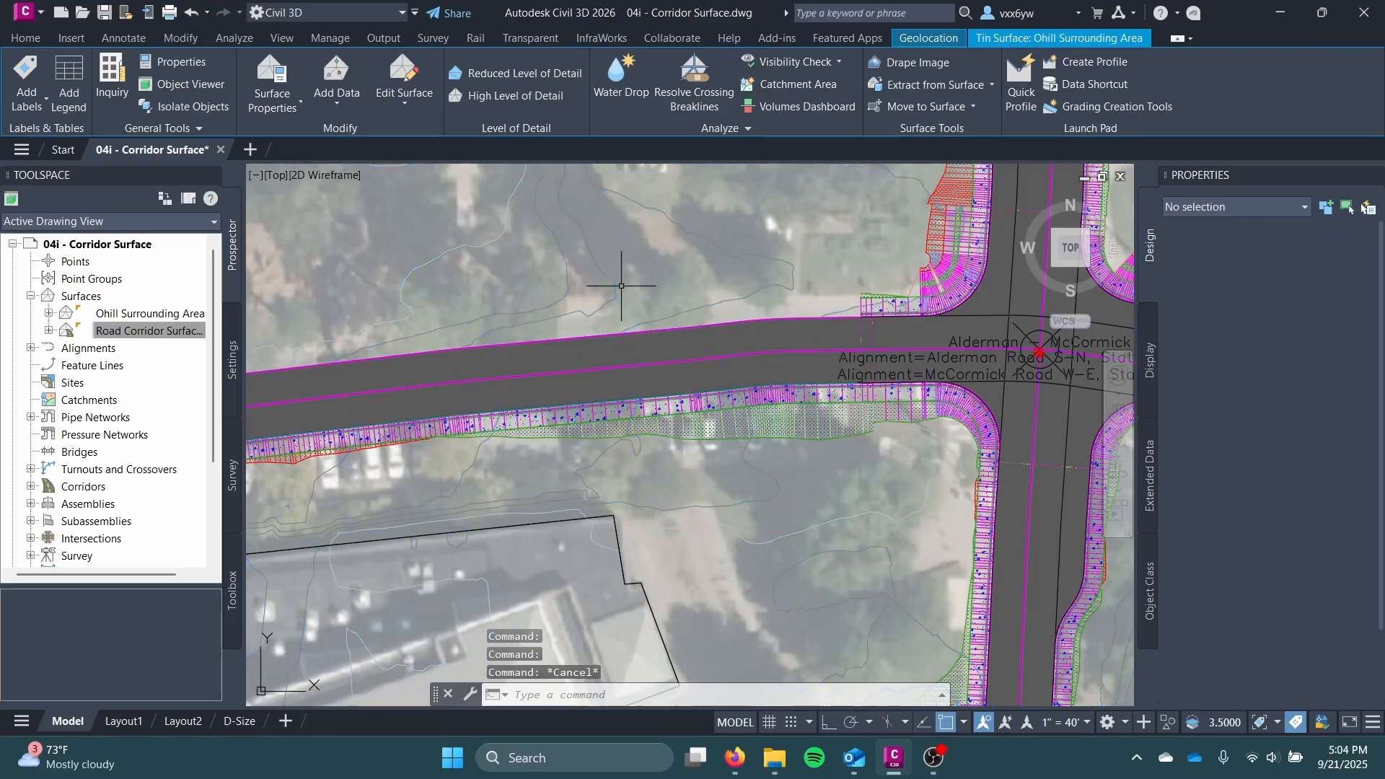
scroll(622, 337, "down", 2)
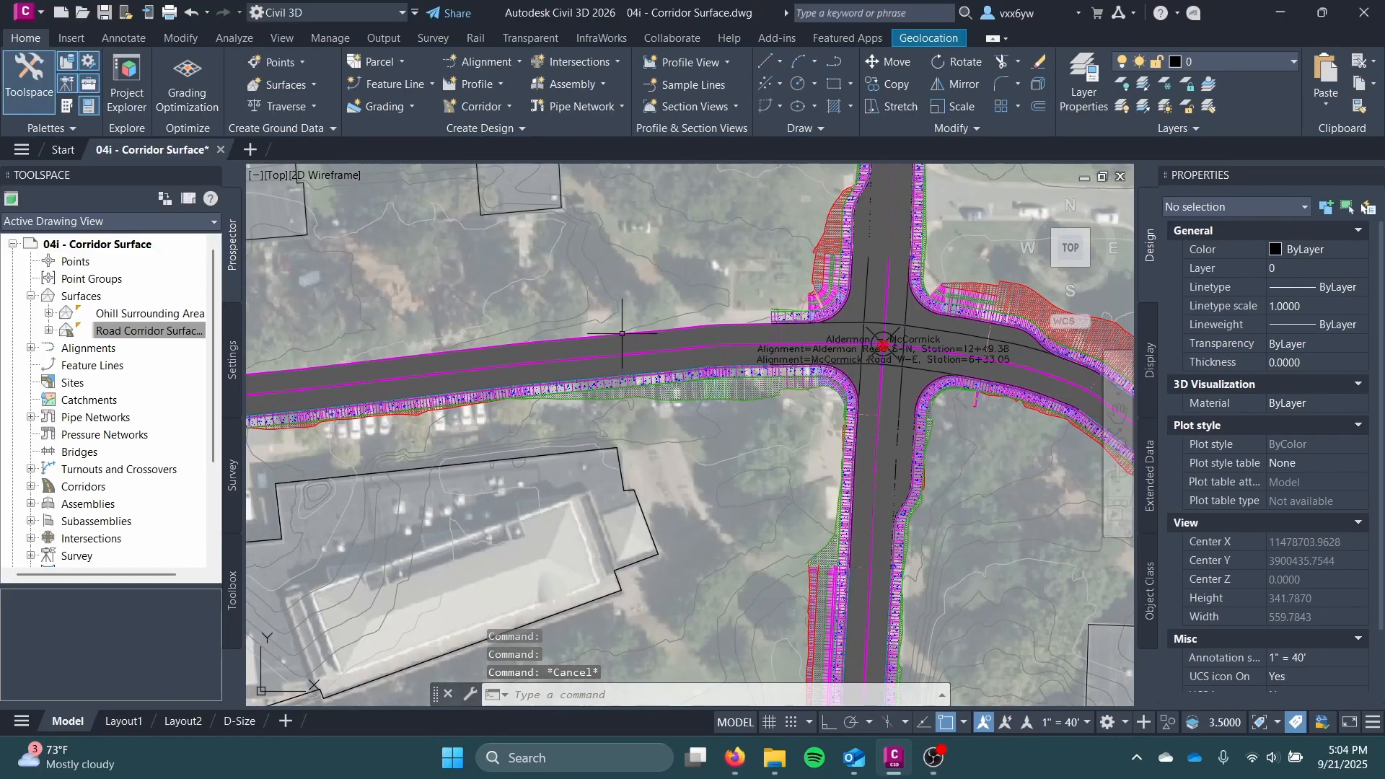
middle_click_drag(622, 335, 473, 370)
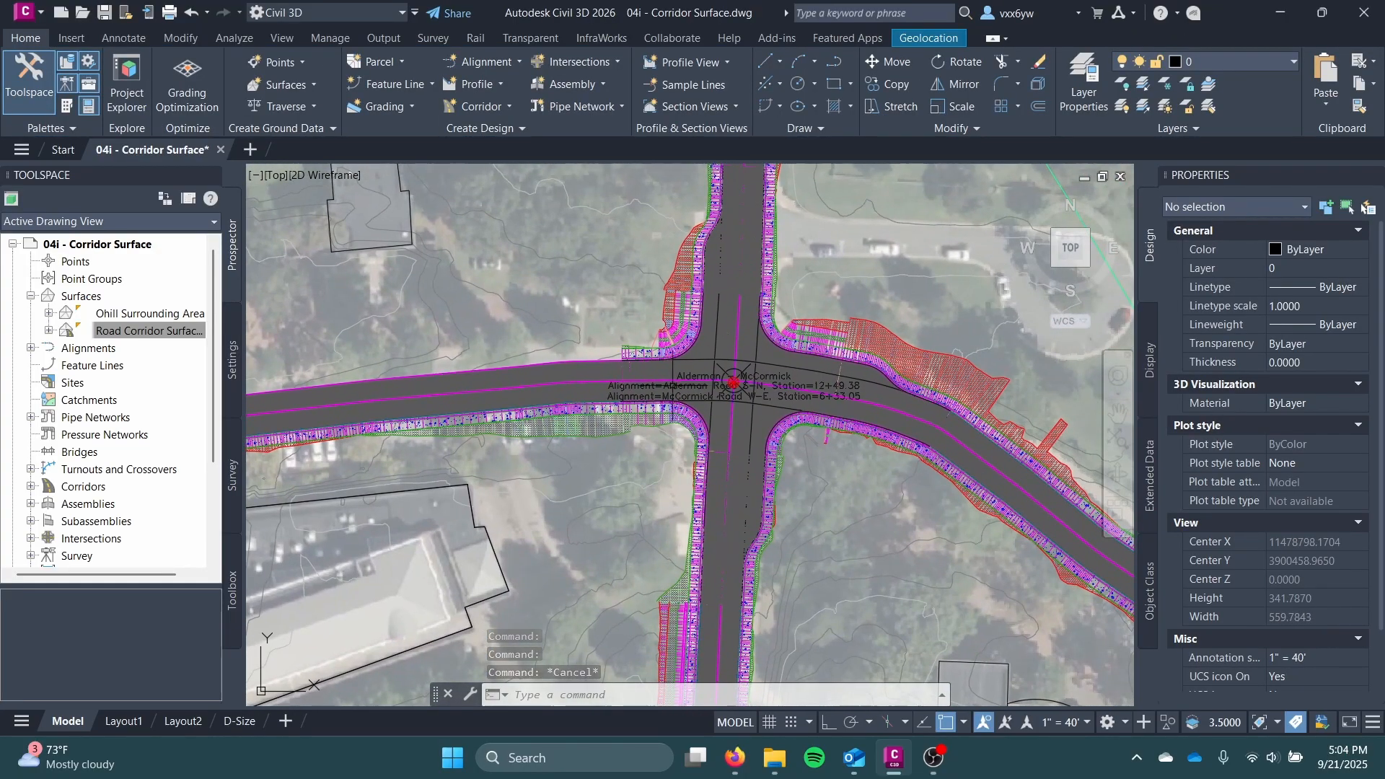